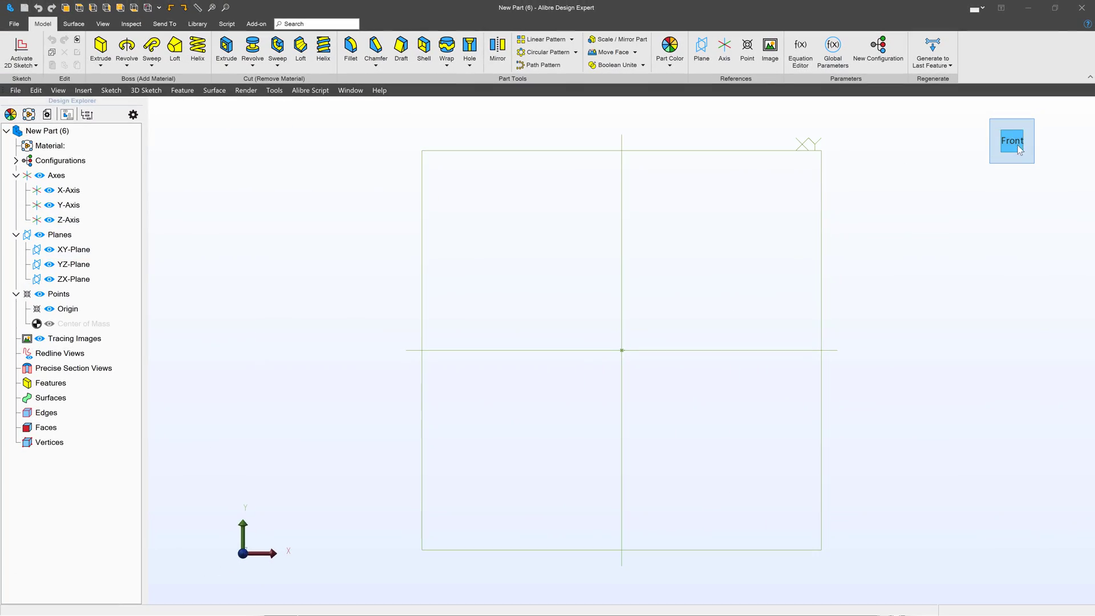
From the right view, start a sketch on the YZ-Plane and draw the slot's horizontal bottom line
left_click(1032, 142)
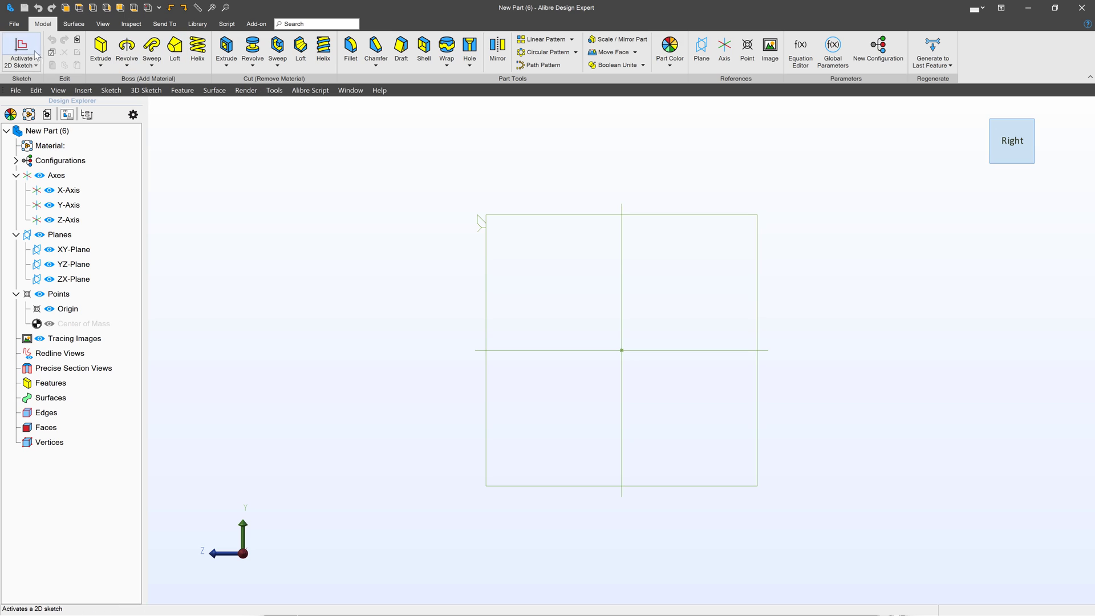
left_click(656, 215)
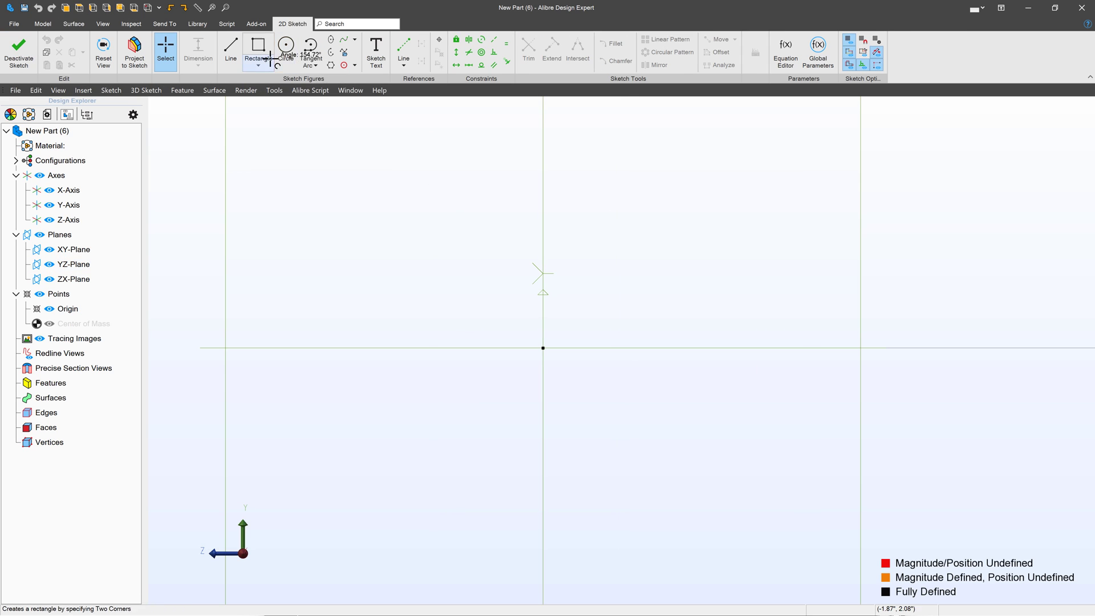
left_click(230, 51)
left_click(585, 244)
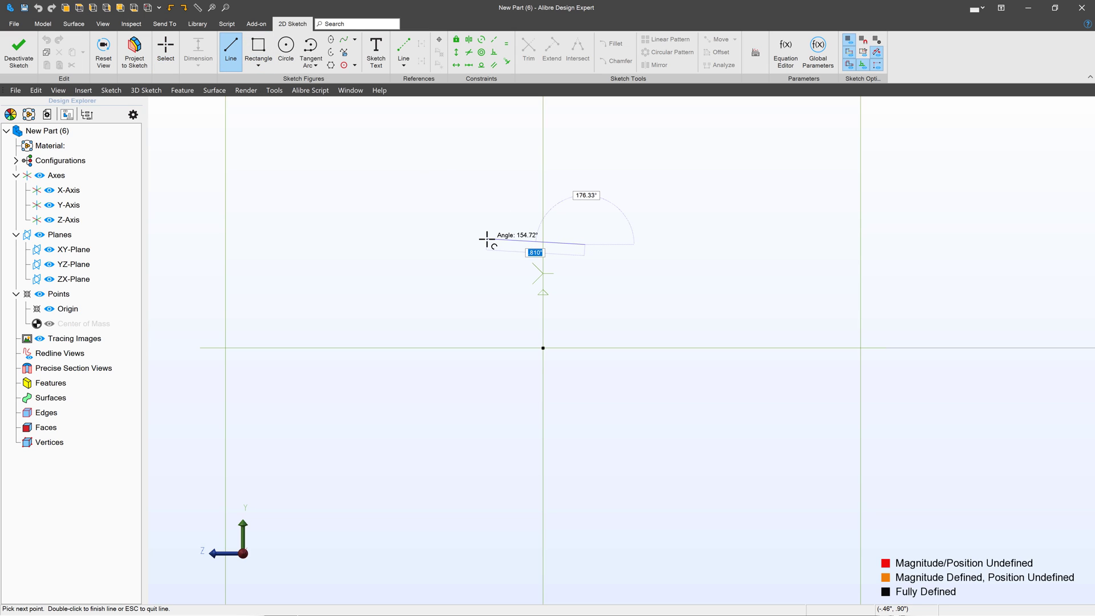
left_click(487, 244)
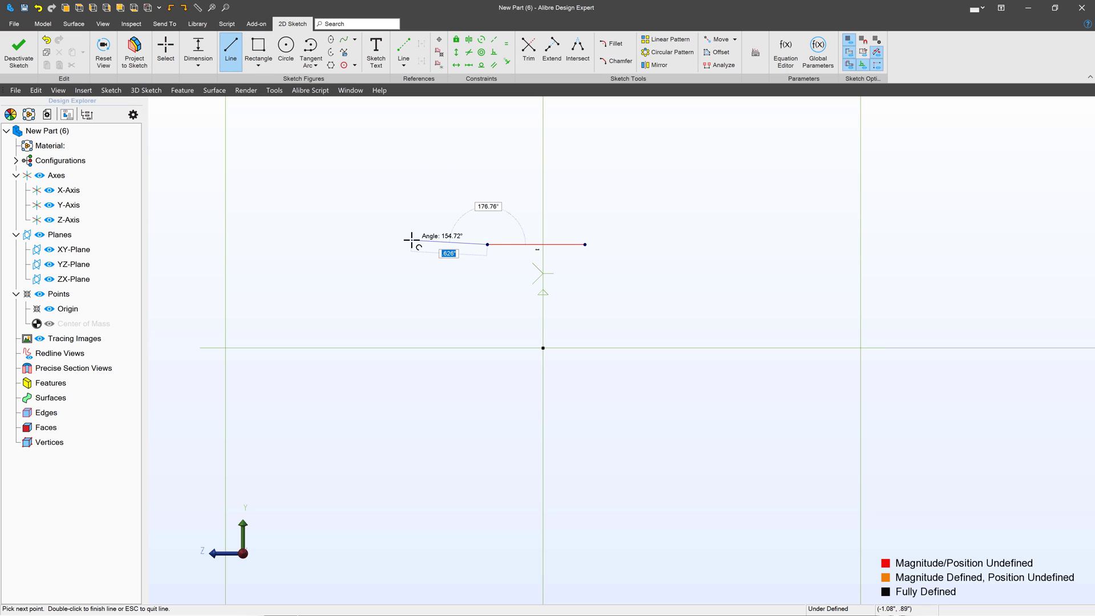
Add tangent end arcs at both ends of the bottom line
left_click(309, 49)
left_click(489, 245)
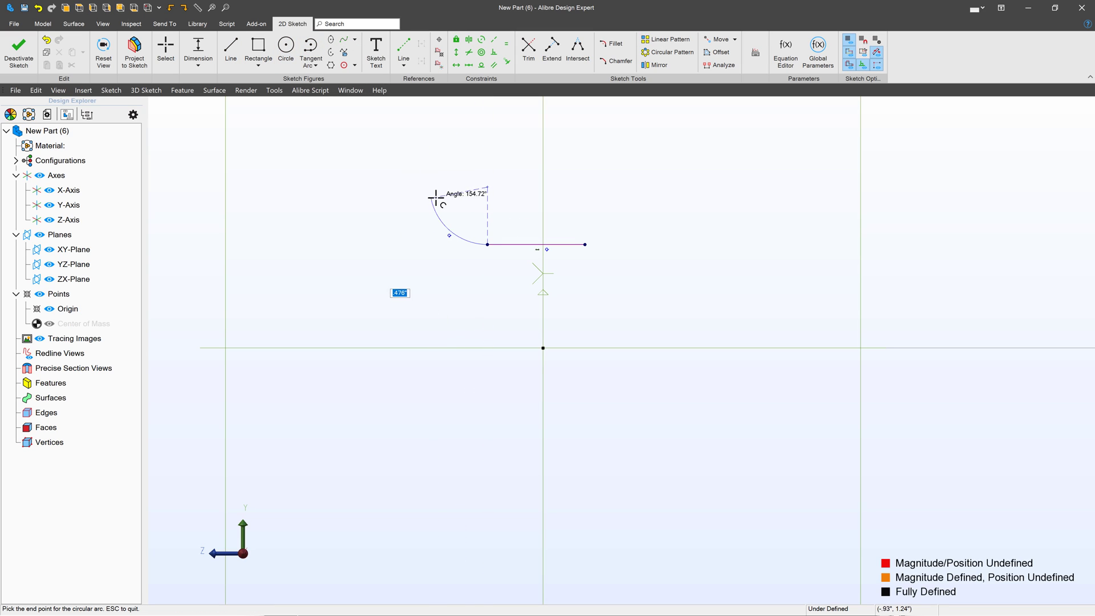
left_click(476, 191)
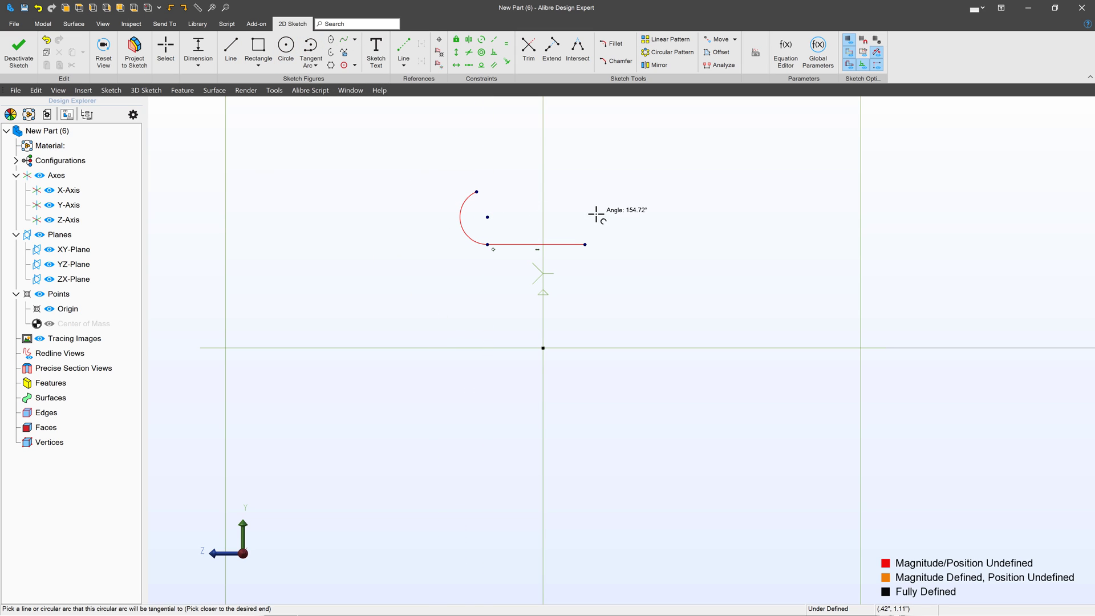
left_click(586, 244)
left_click(592, 190)
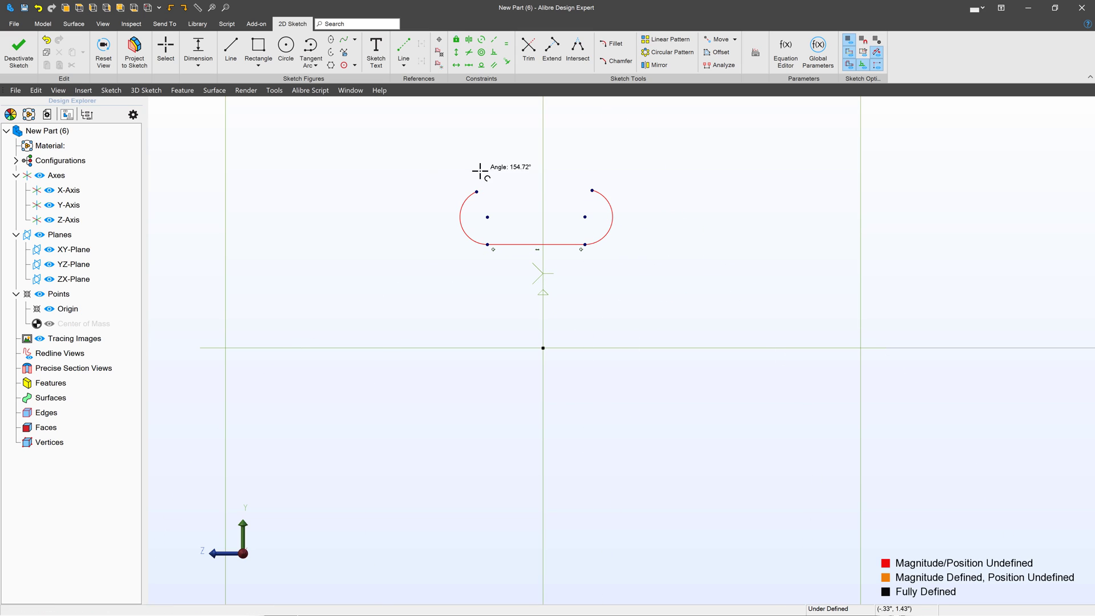
key("Escape")
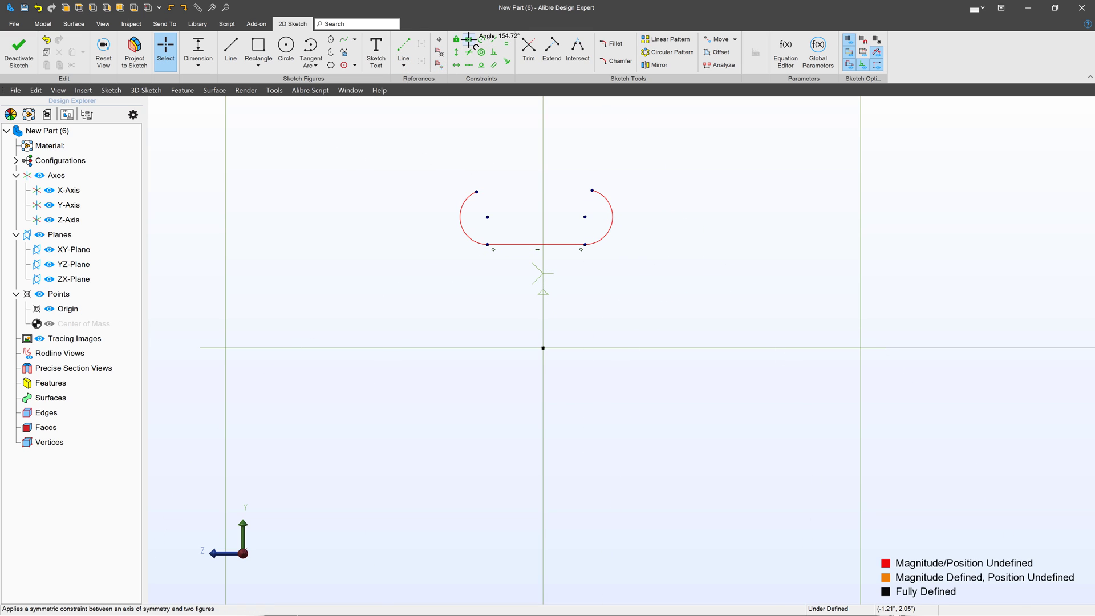
Make the two end arcs symmetric about the Y-Axis
left_click(469, 39)
left_click(543, 137)
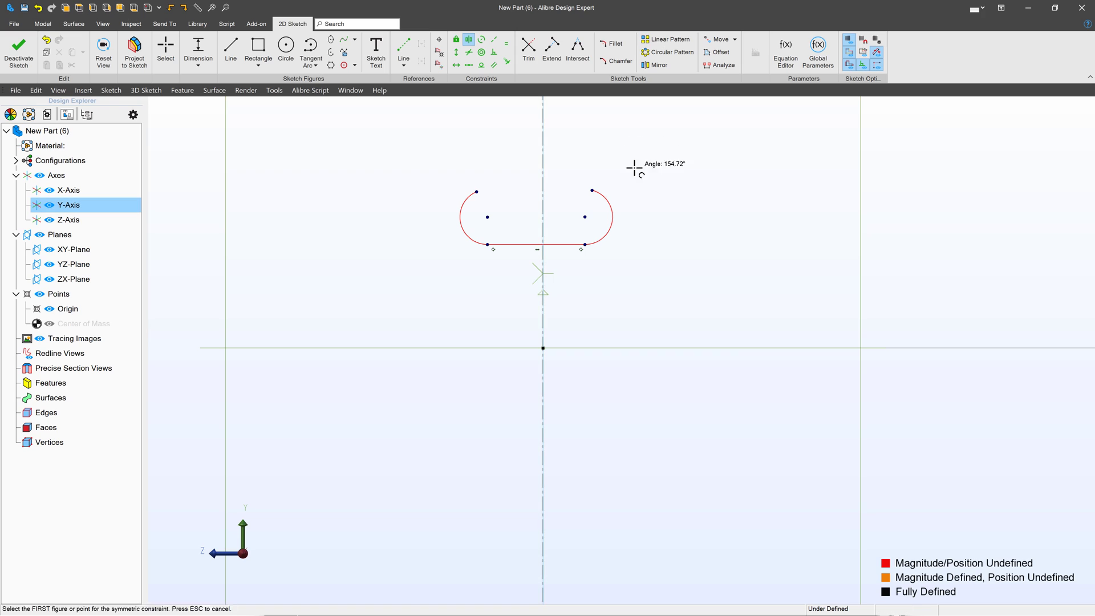
left_click(614, 216)
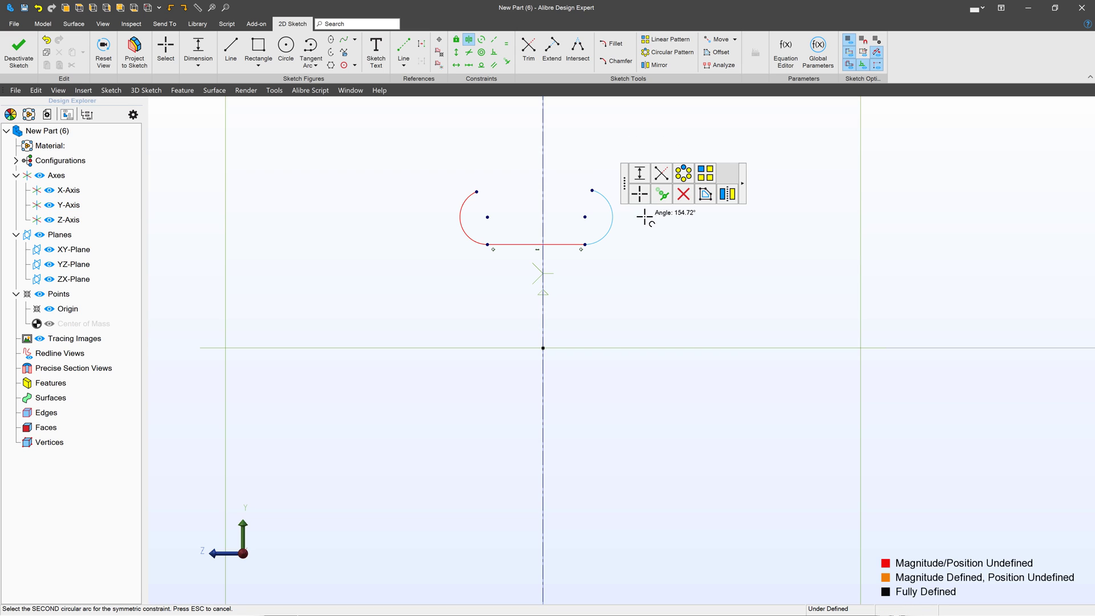
left_click(463, 201)
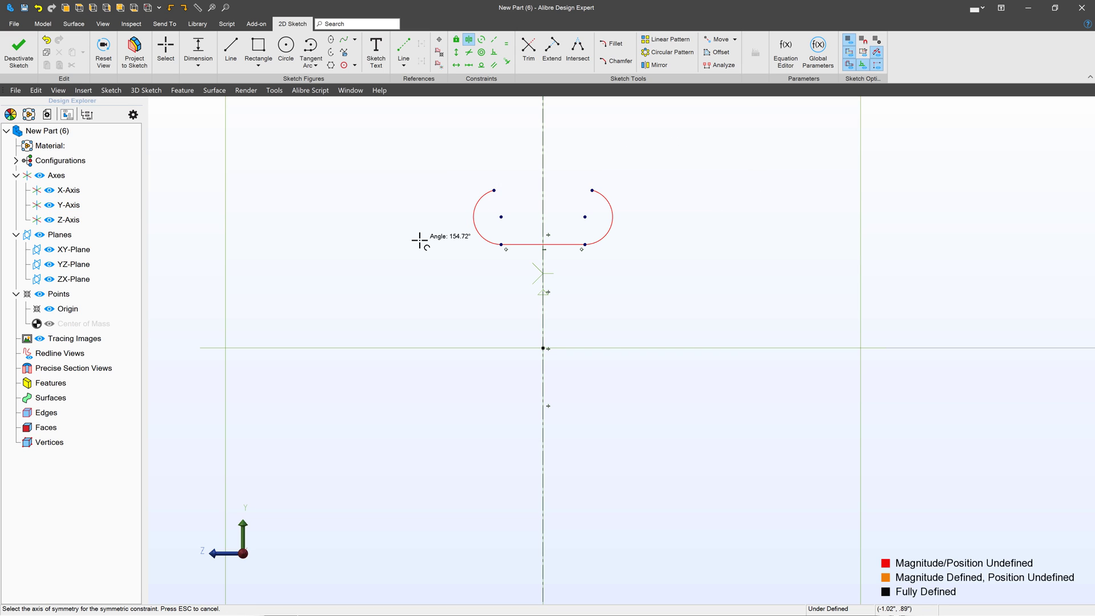
Close the slot outline with a tangent top arc between the end arcs
left_click(311, 48)
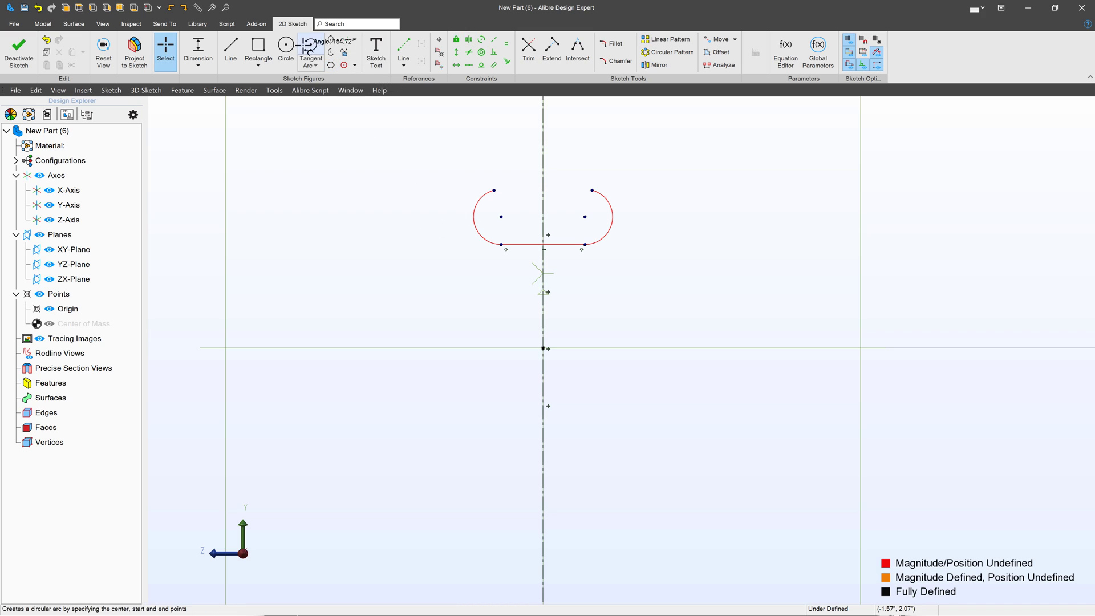
left_click(495, 189)
left_click(592, 189)
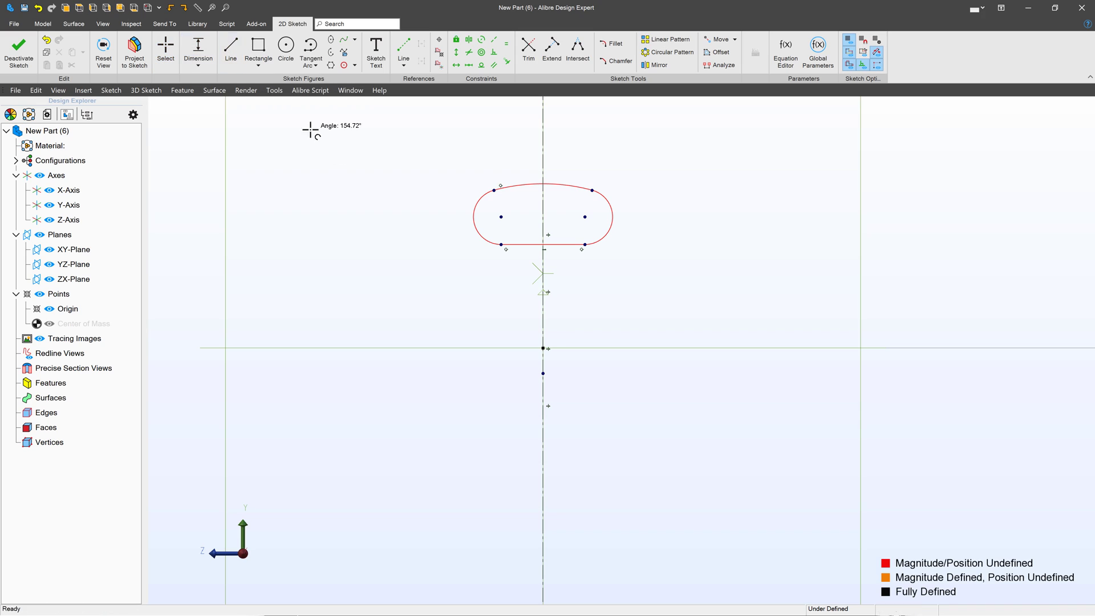
Dimension the bottom line .375" above the origin
left_click(547, 244)
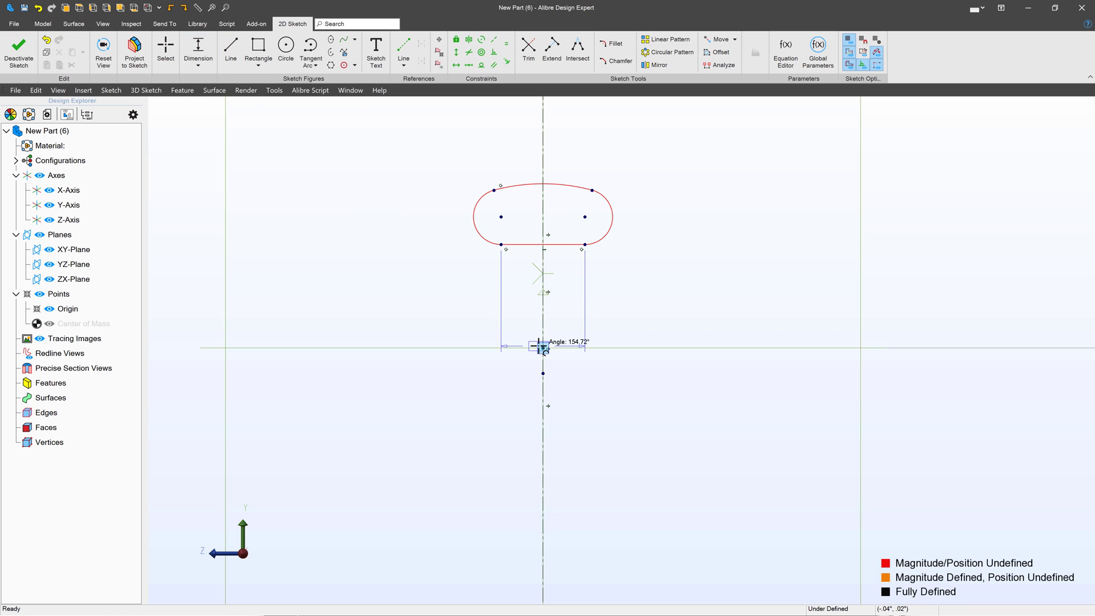
left_click(543, 348)
left_click(451, 312)
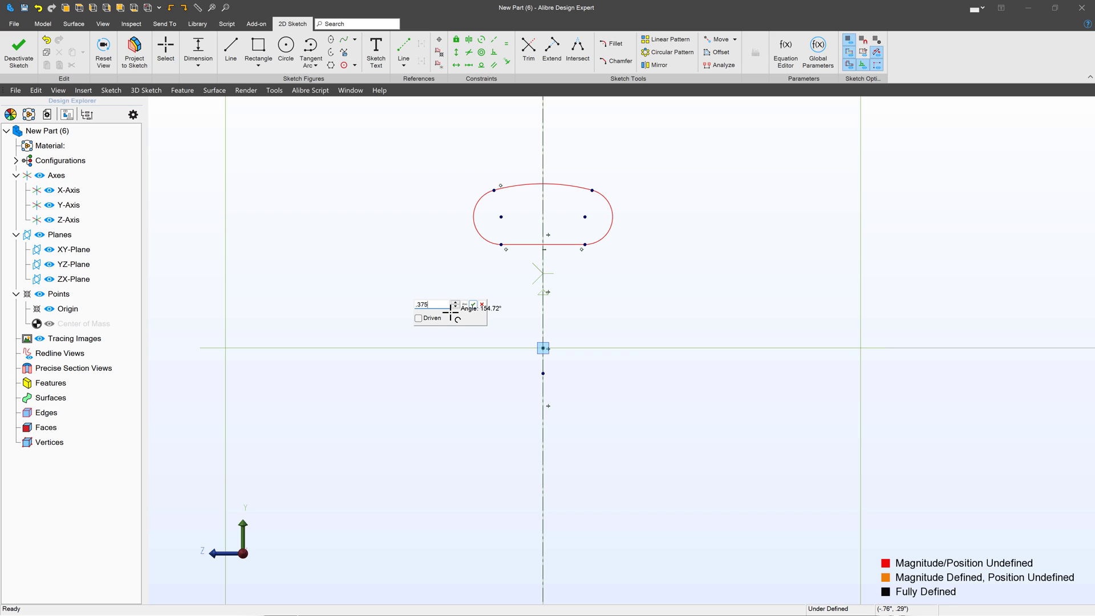
key("Escape")
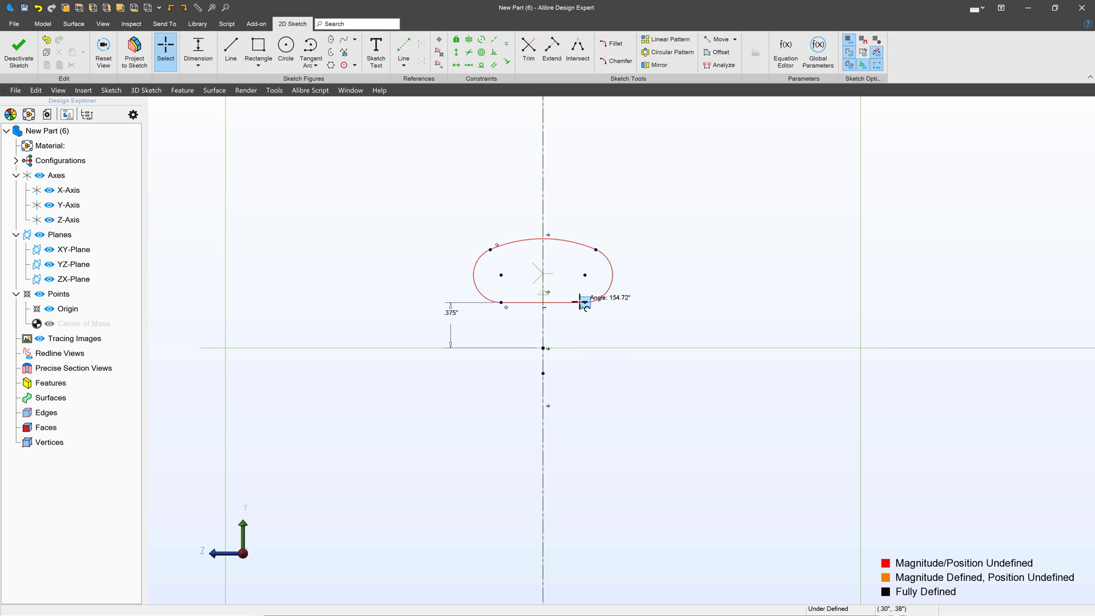
Set the end arc radius to R.035"
left_click(198, 51)
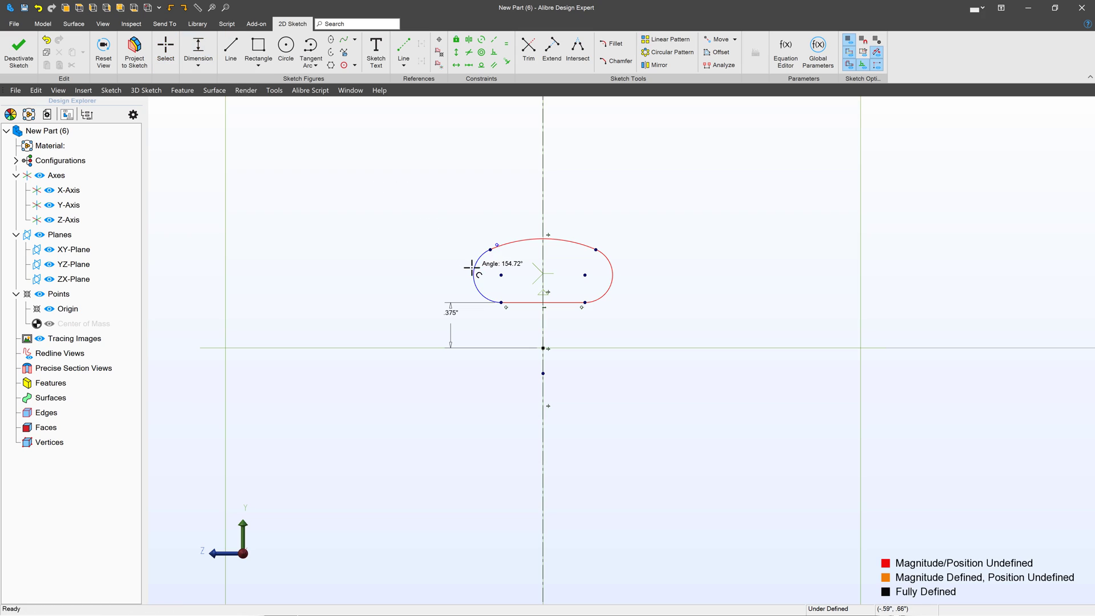
left_click(402, 261)
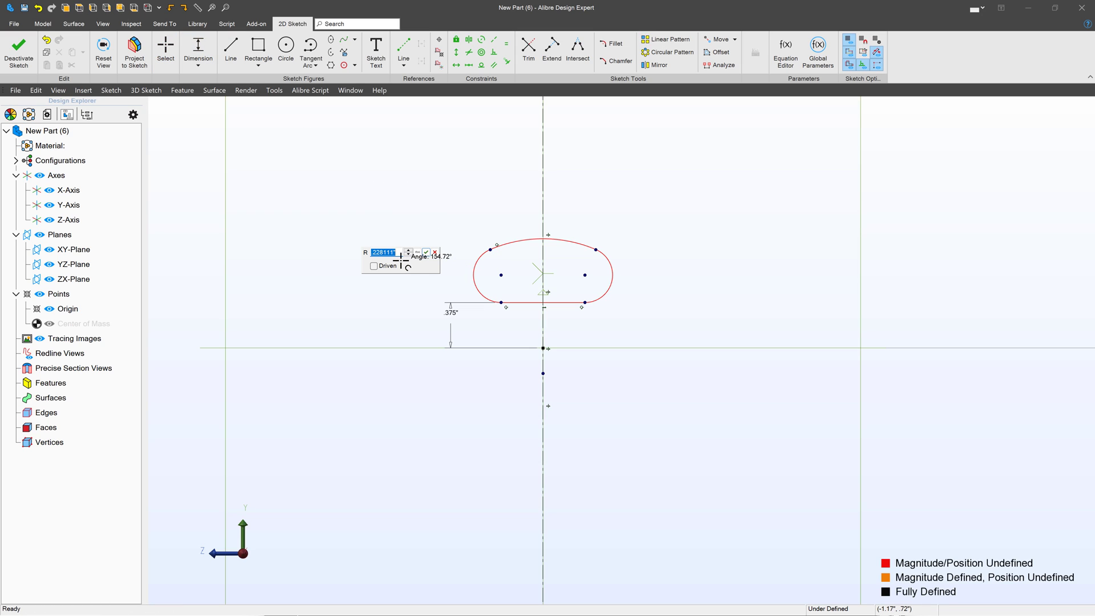
type(".035")
key("Return")
Dimension the top arc radius and change it to R.325"
scroll(527, 290, "up", 3)
left_click(522, 277)
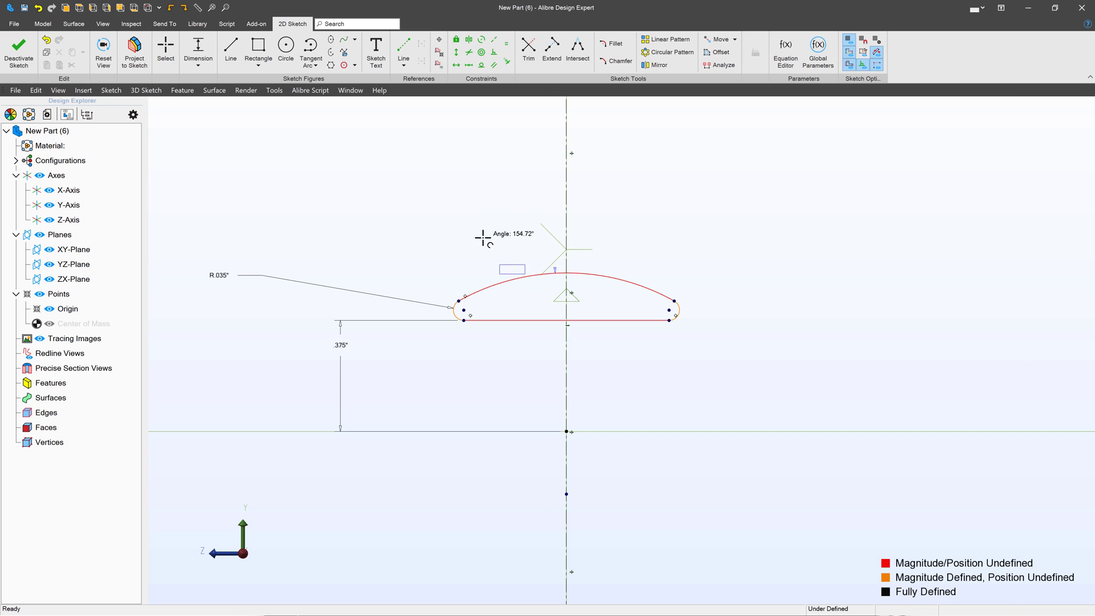
left_click(466, 212)
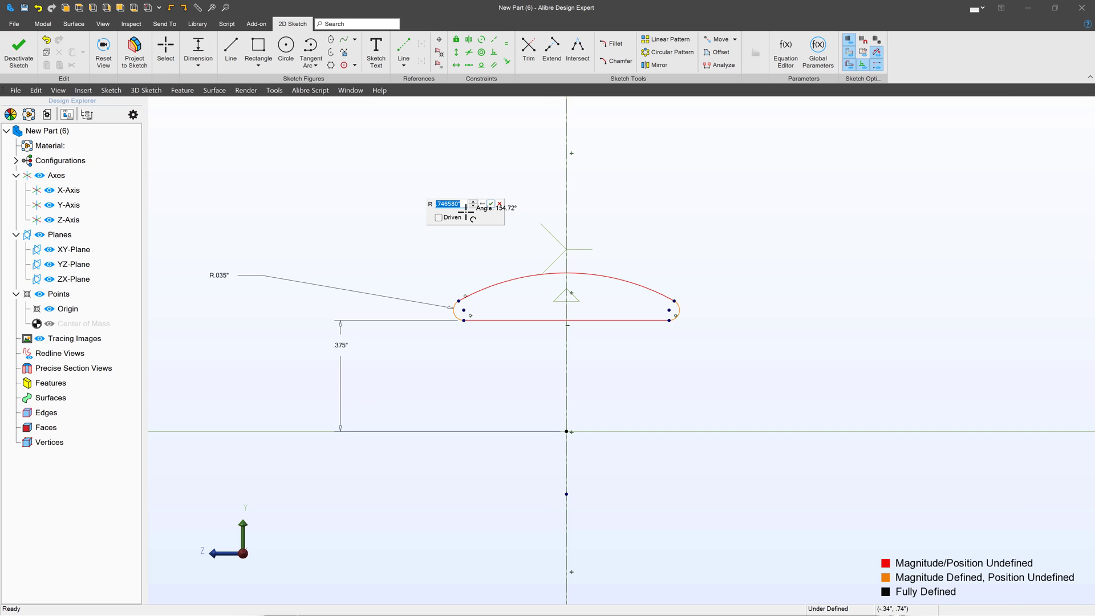
key("Return")
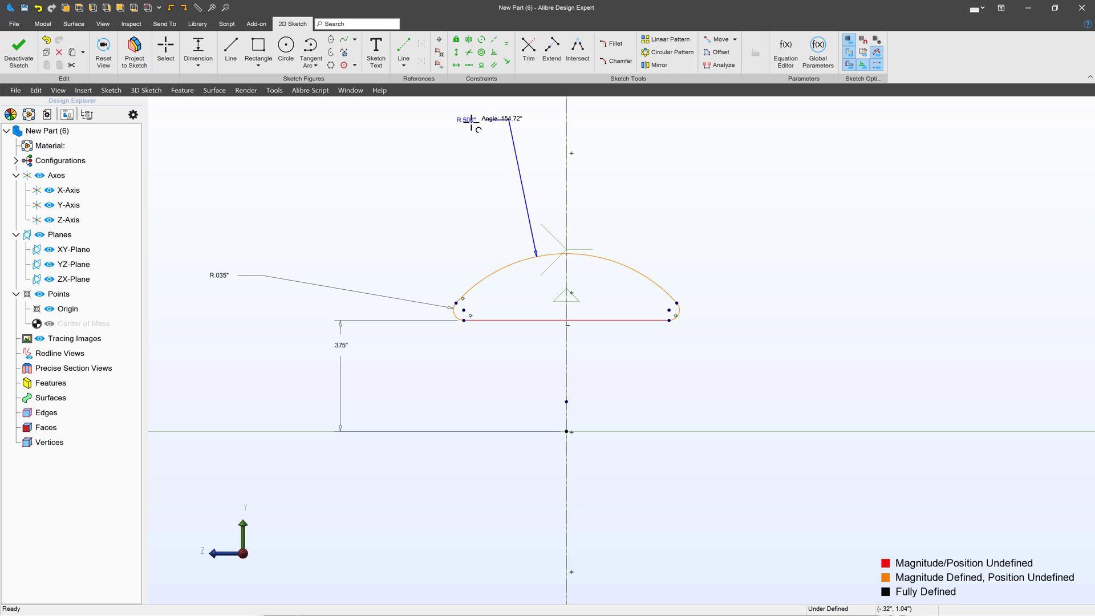
double_click(469, 121)
type(".3")
key("Return")
Set the bottom line length to .300"
left_click(533, 320)
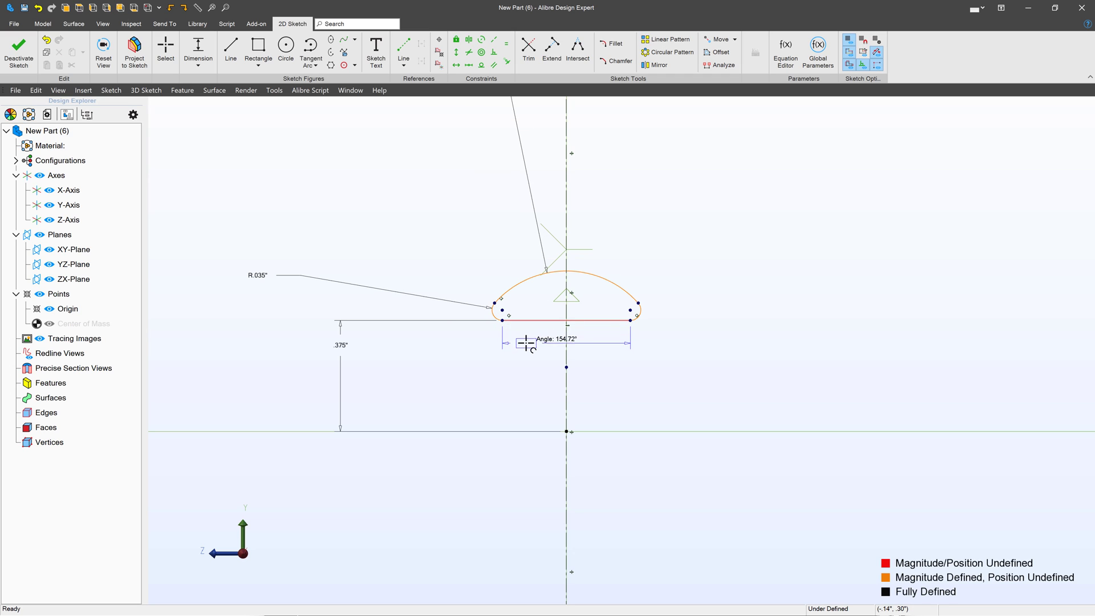
left_click(526, 343)
type(".3")
key("Return")
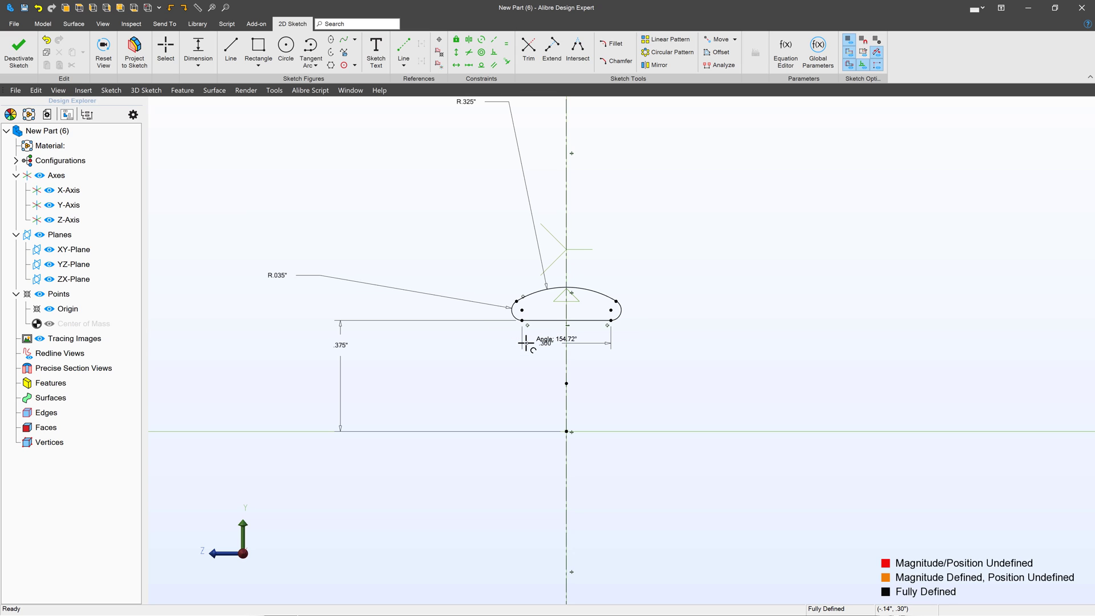
scroll(526, 343, "down", 2)
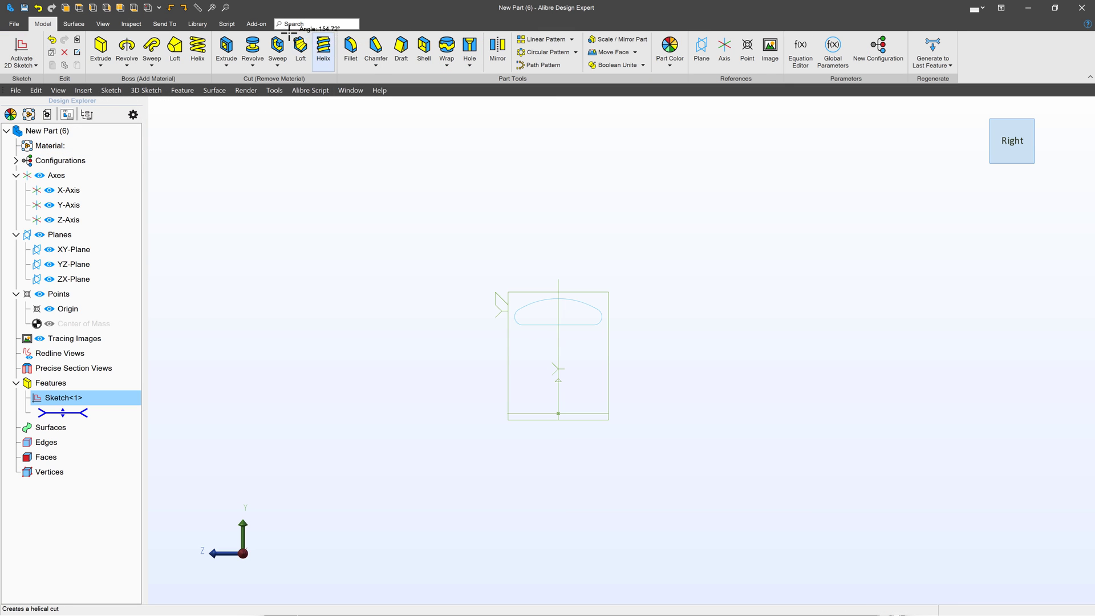
Revolve the slot profile 360° about the Z-Axis into a ring and orbit to view it
left_click(126, 46)
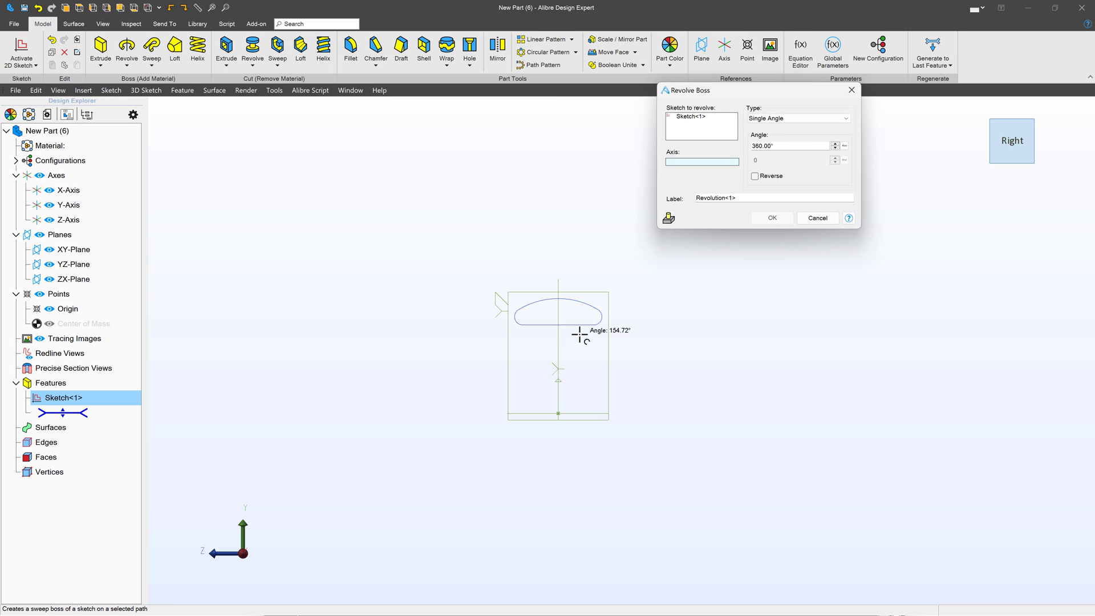
left_click(522, 411)
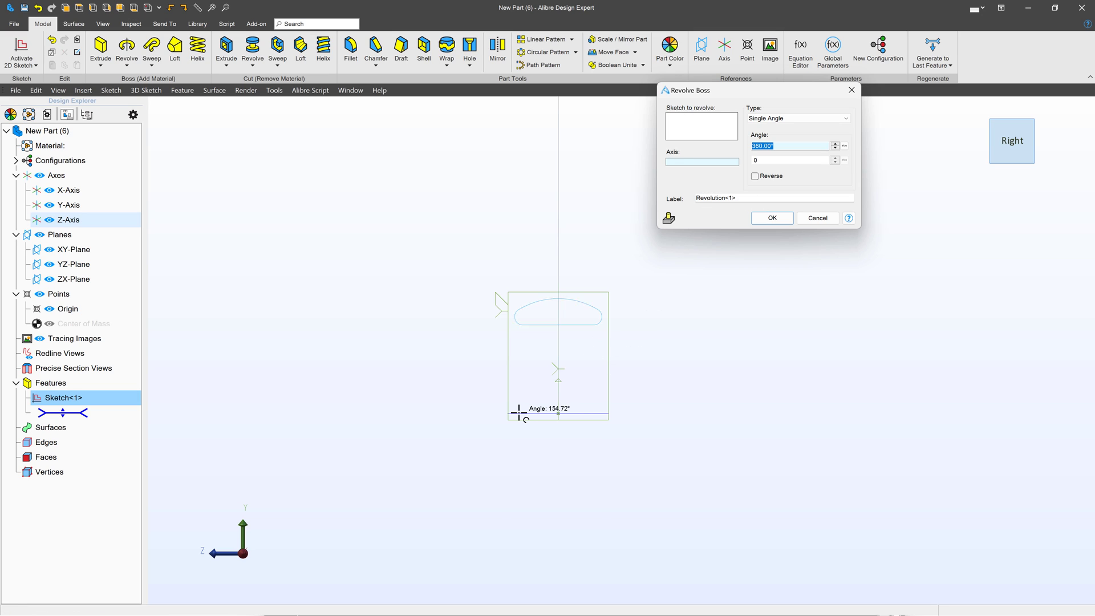
left_click(773, 219)
middle_click_drag(692, 364, 661, 364)
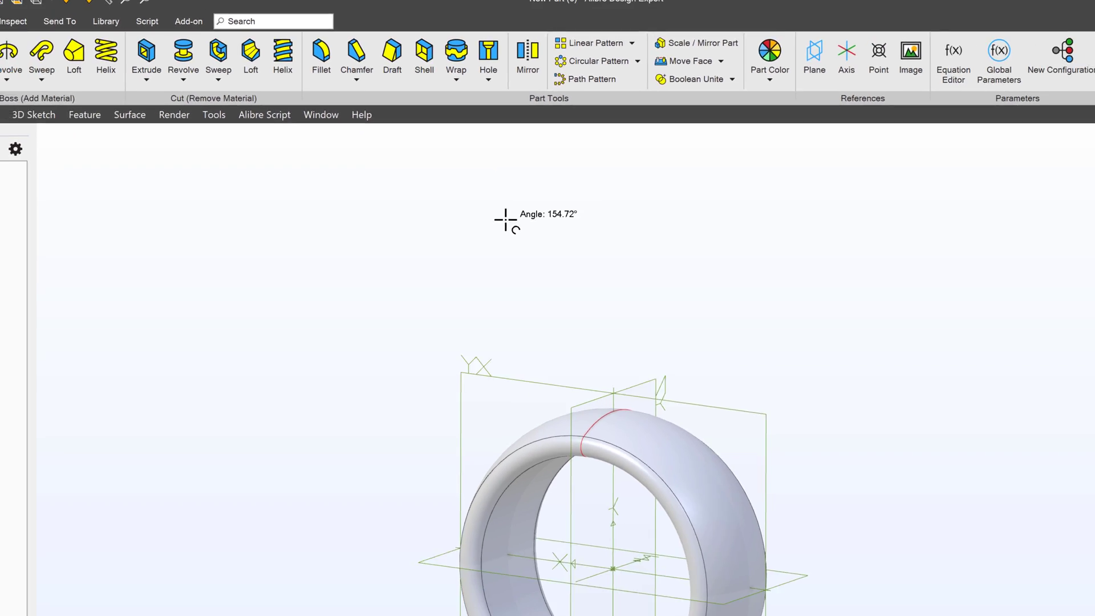
Create Plane<2> offset .500" from the ZX-Plane and select it for sketching
left_click(828, 579)
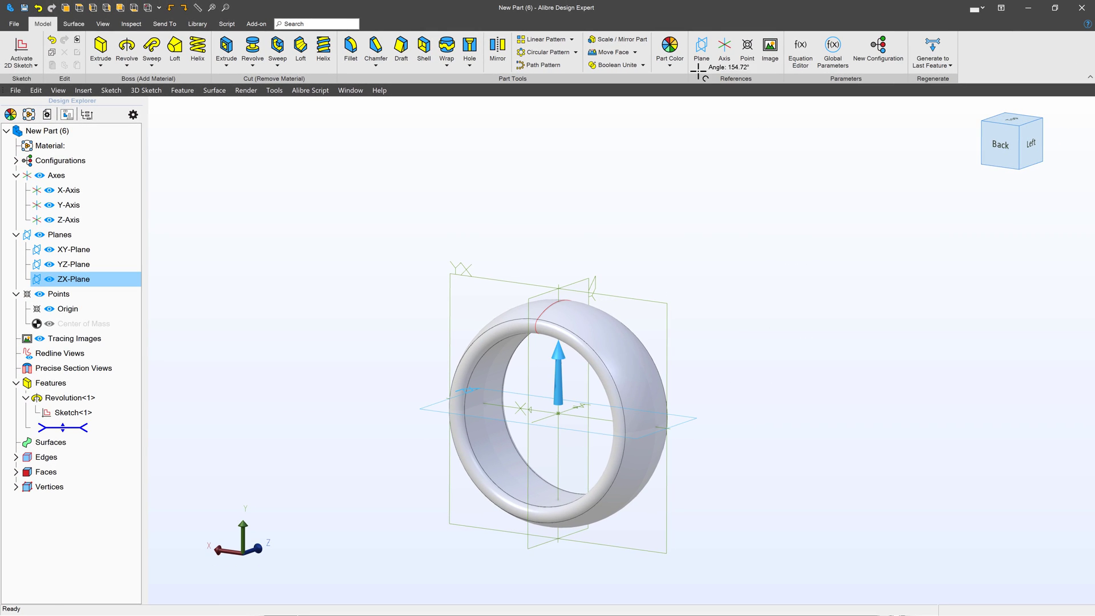
left_click(703, 51)
left_click(943, 322)
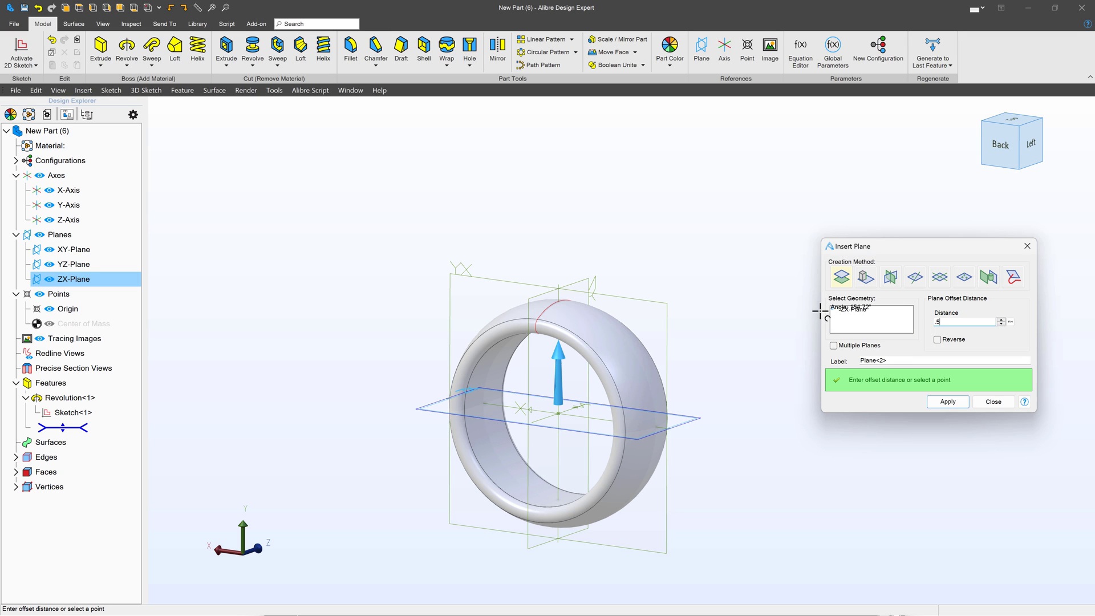
key("Tab")
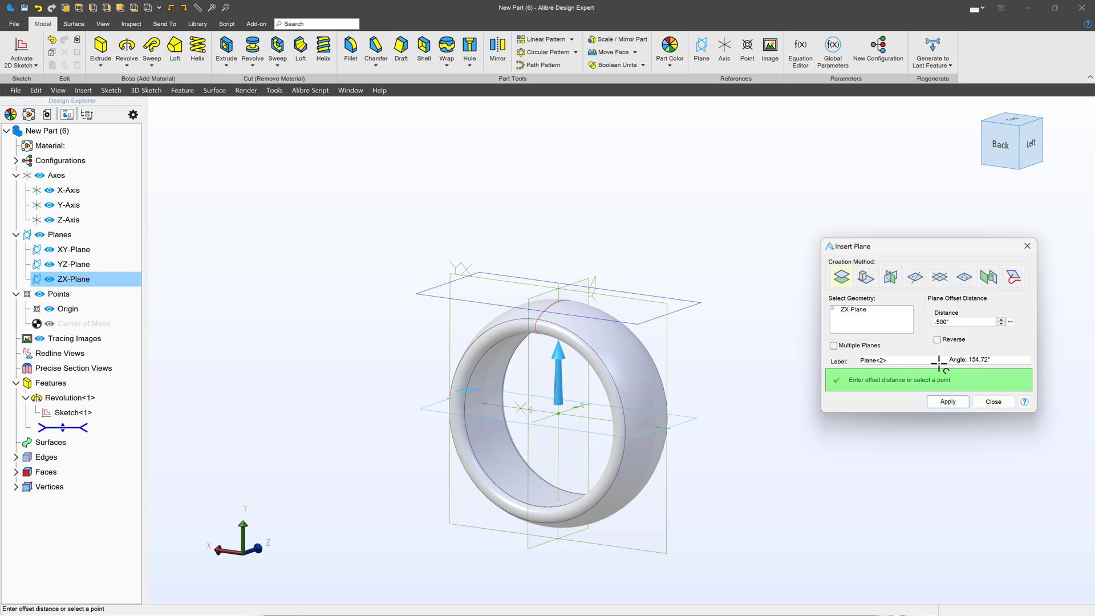
left_click(948, 402)
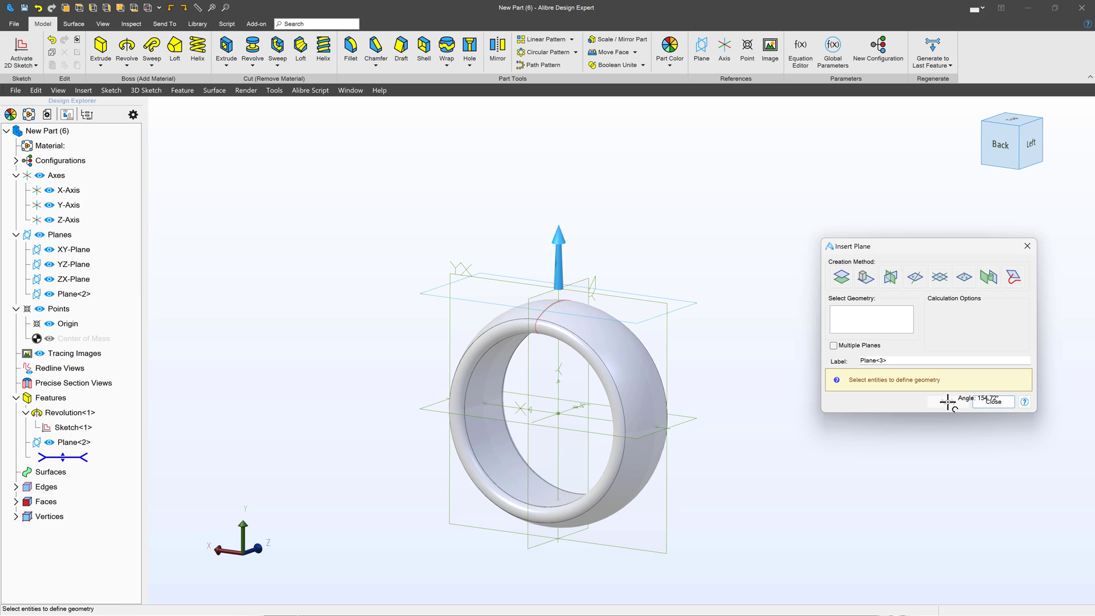
left_click(990, 402)
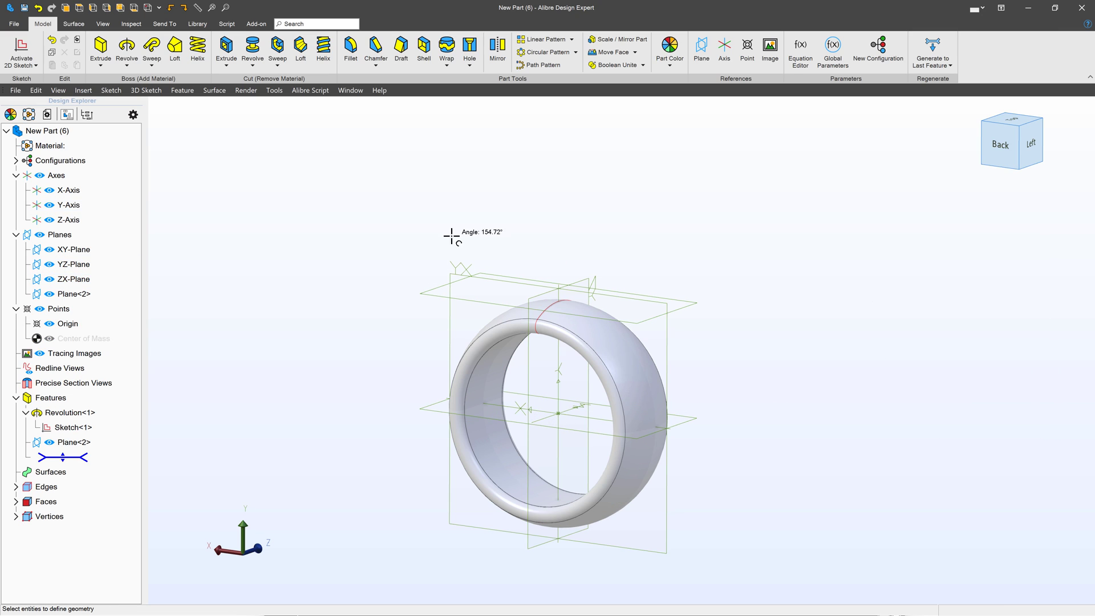
left_click(470, 297)
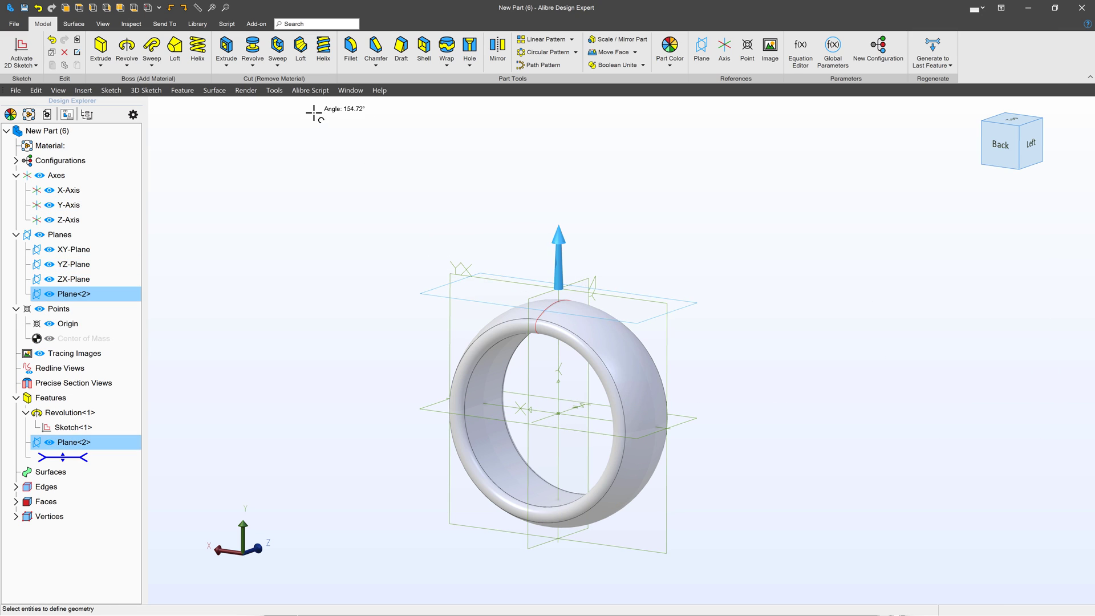
Sketch the text ROMANCE at .100" height on Plane<2> over the ring
left_click(20, 47)
scroll(826, 226, "up", 2)
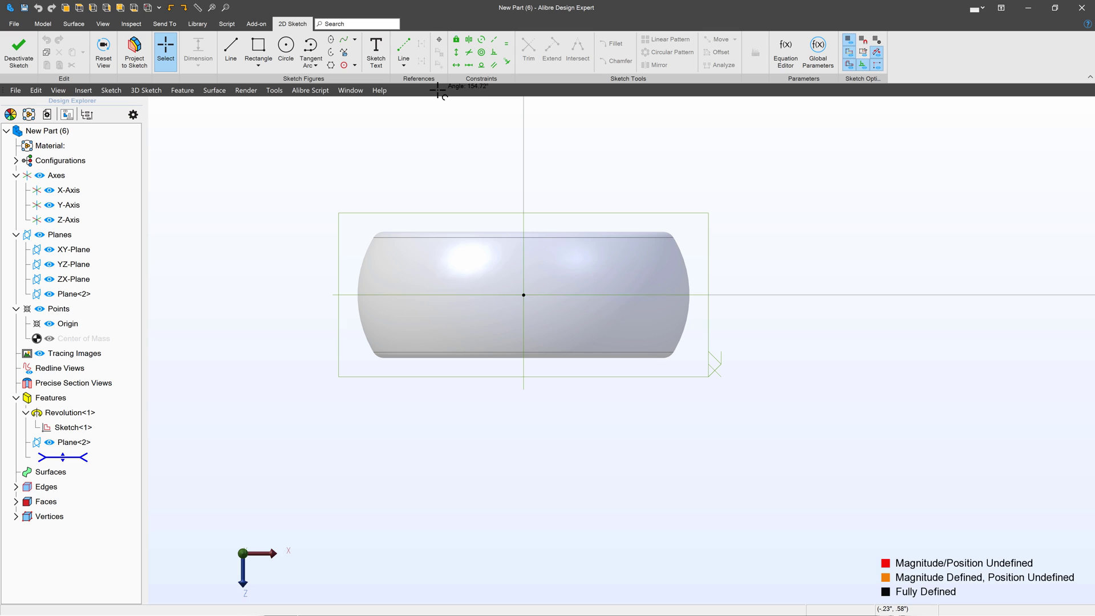
left_click(376, 51)
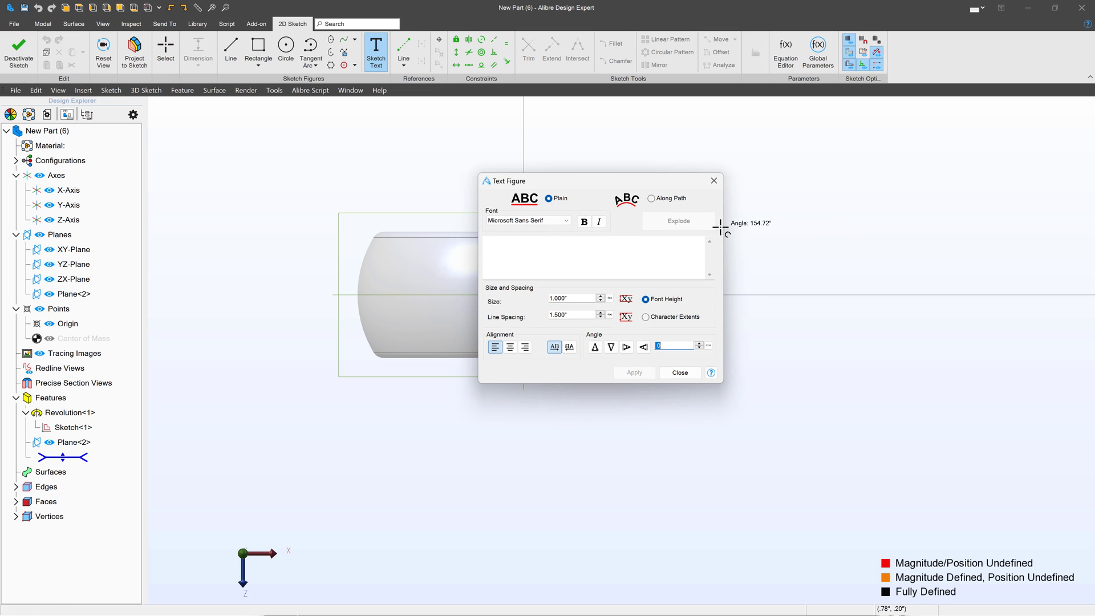
left_click(622, 244)
type("ROMANCE")
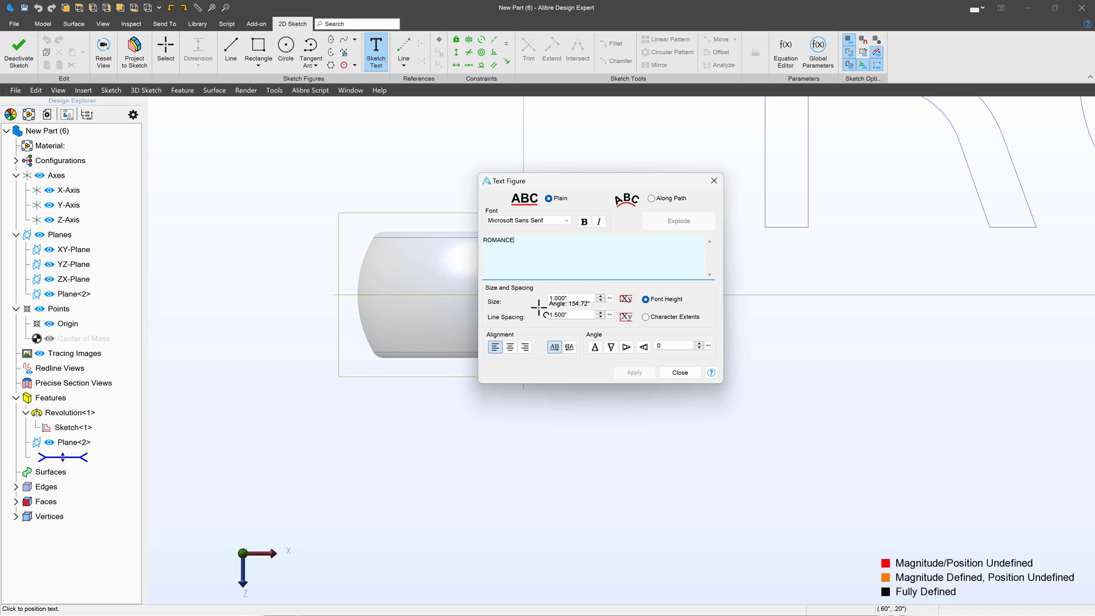
left_click(567, 298)
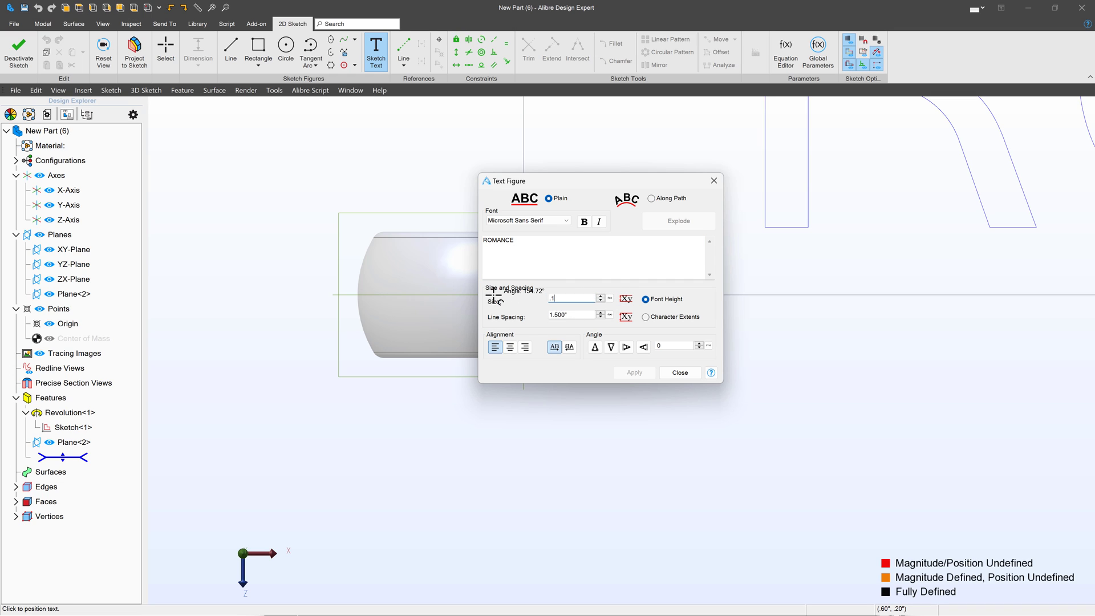
left_click(552, 266)
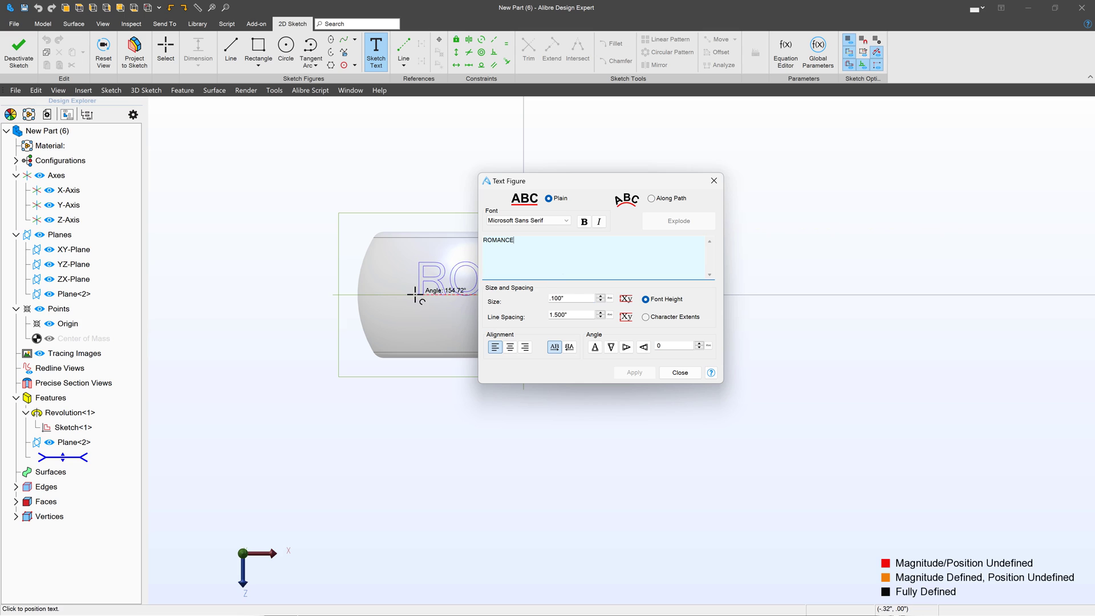
left_click(437, 273)
left_click(633, 373)
left_click(678, 372)
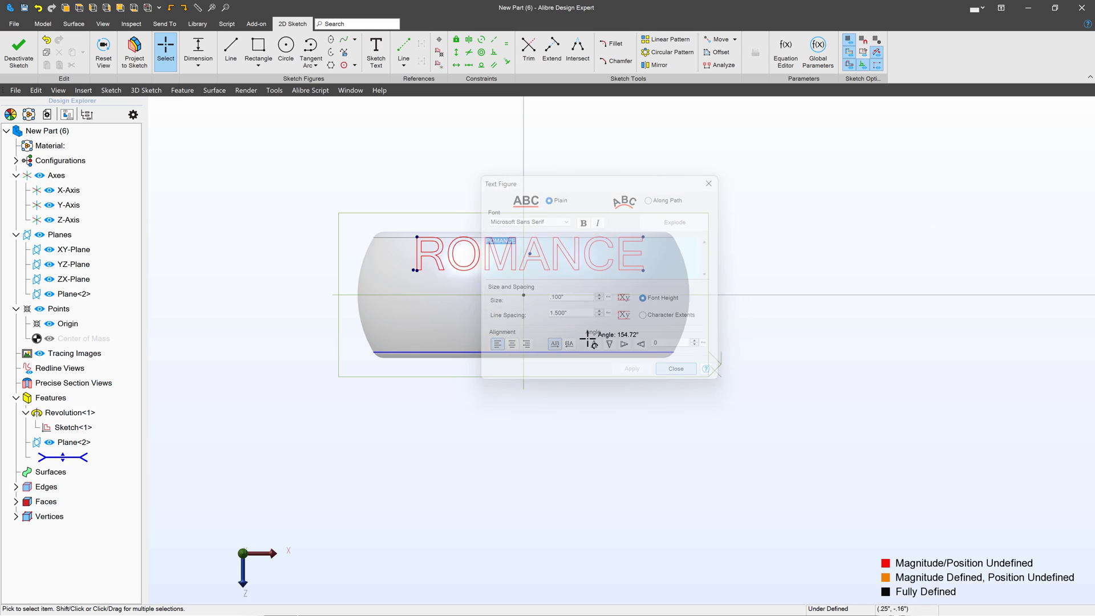
Make the text's anchor point coincident with the origin
left_click(506, 61)
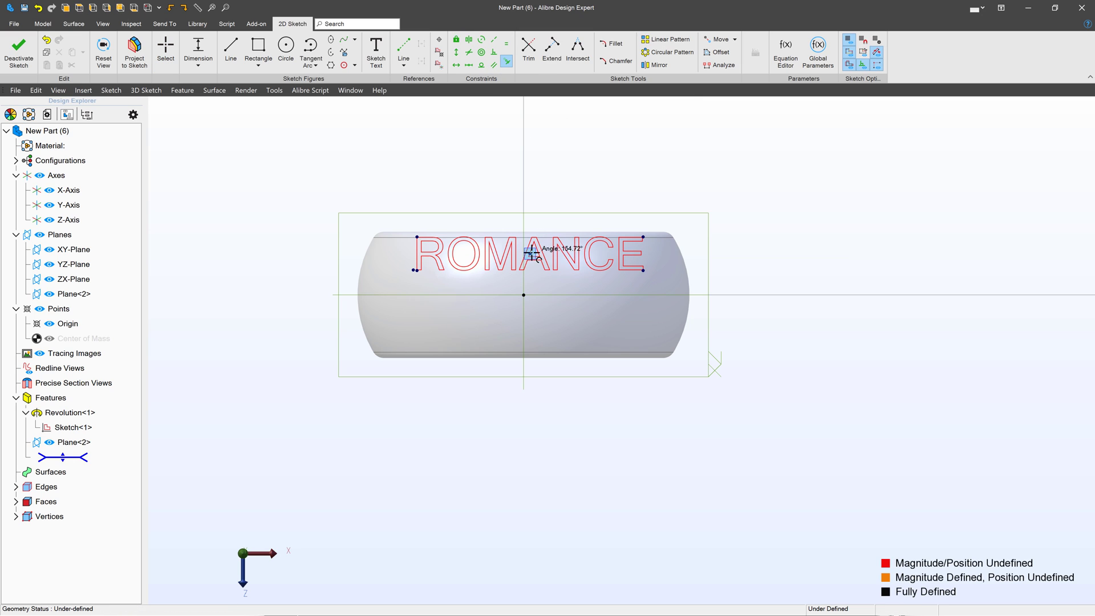
left_click(528, 252)
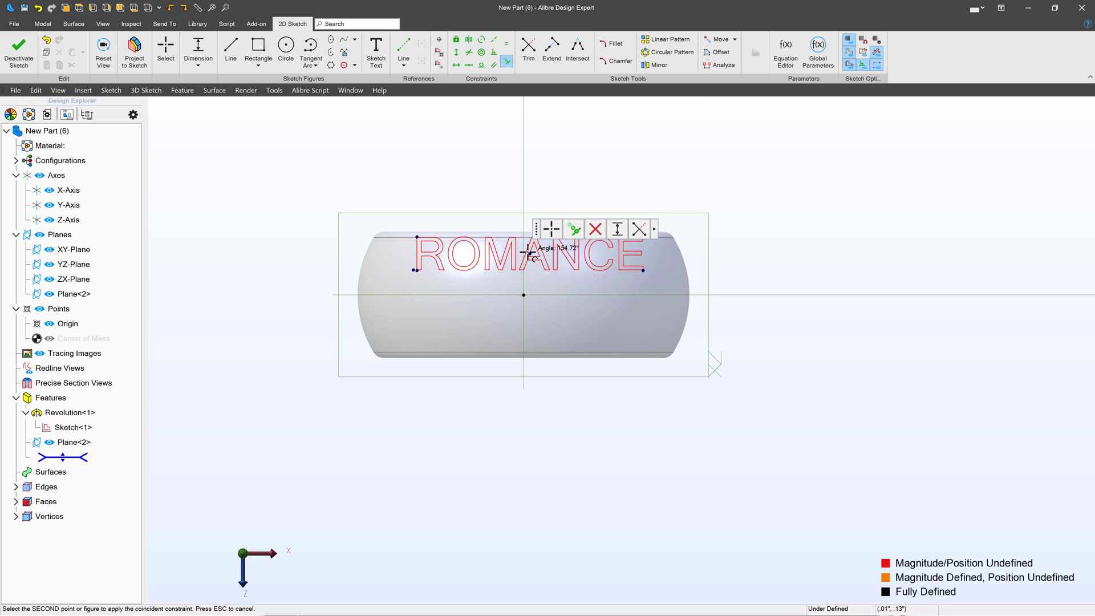
left_click(524, 294)
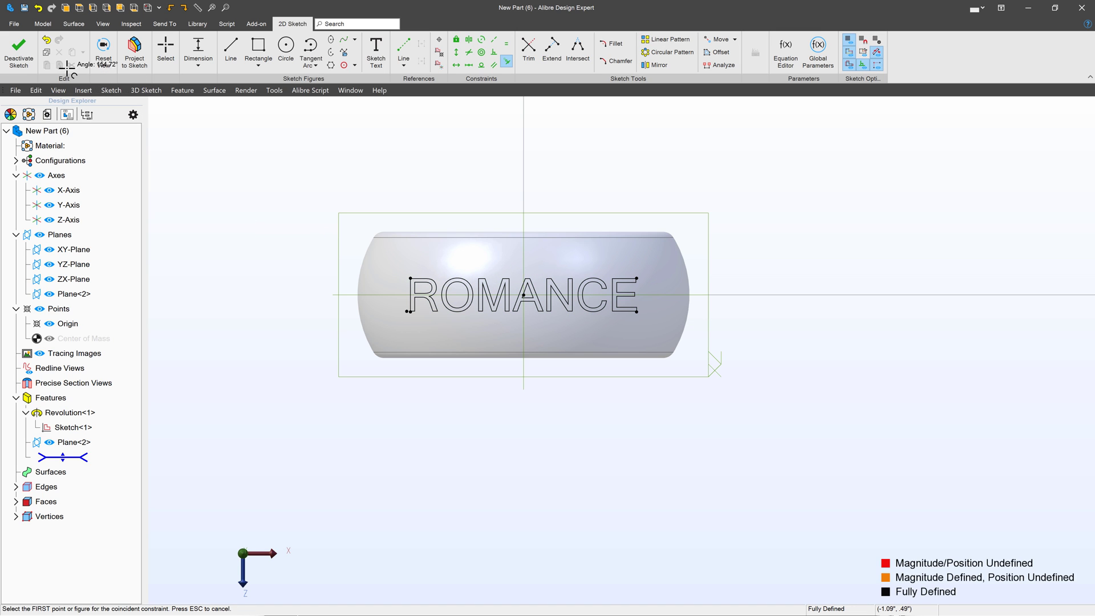
Exit the text sketch and start a Wrap onto the ring's outer band face
left_click(19, 48)
mouse_move(351, 308)
middle_mouse_down()
mouse_move(567, 200)
mouse_move(527, 123)
middle_mouse_up()
left_click(424, 40)
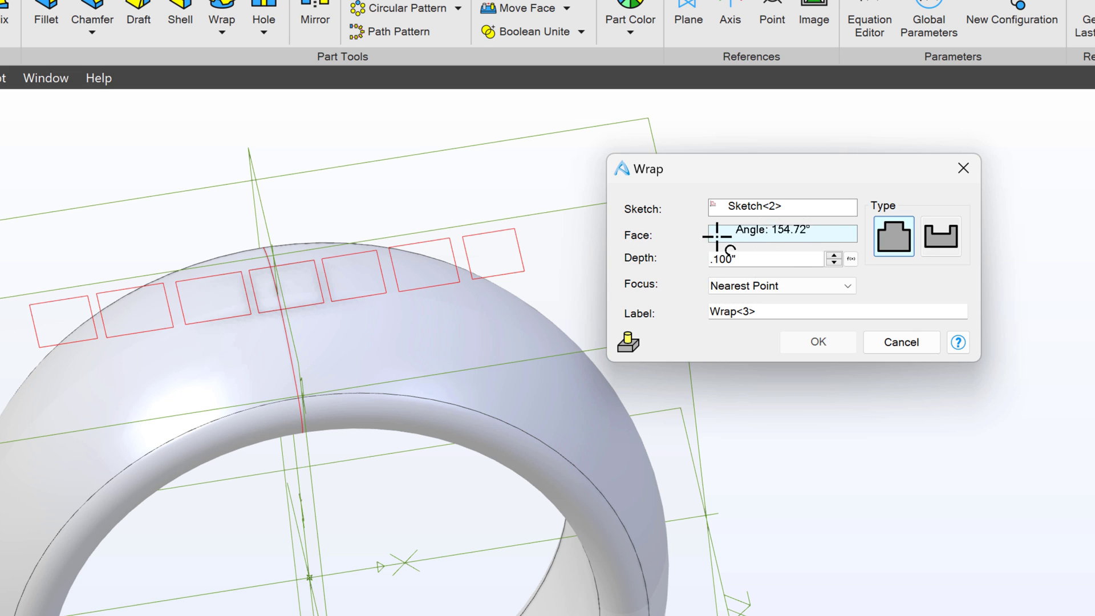
left_click(465, 363)
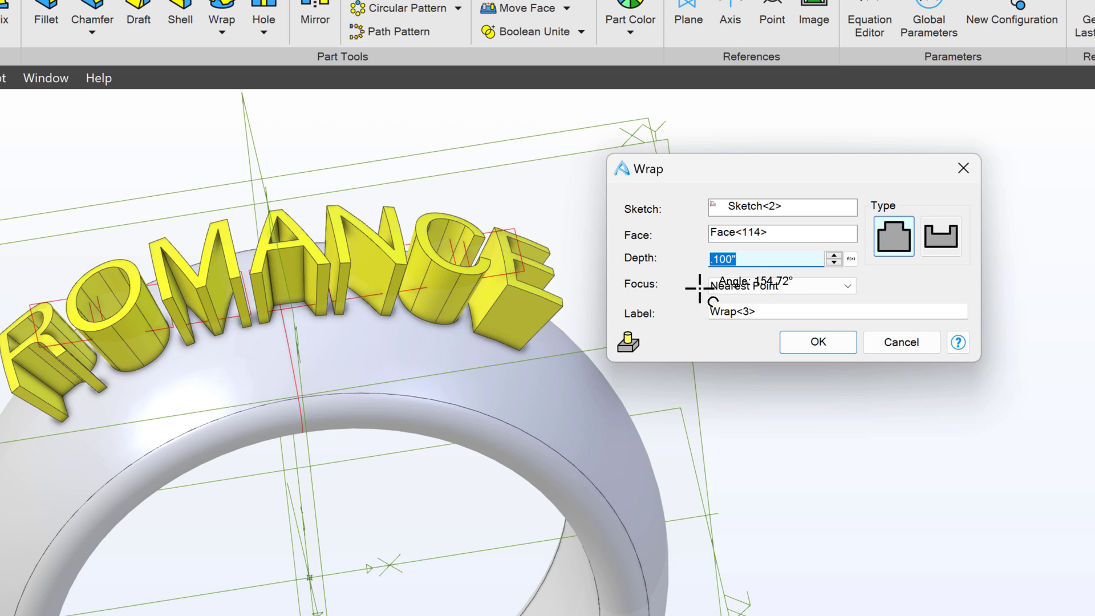
Set the wrap depth to .005" with the Deboss type and inspect the grooved lettering
type(".0")
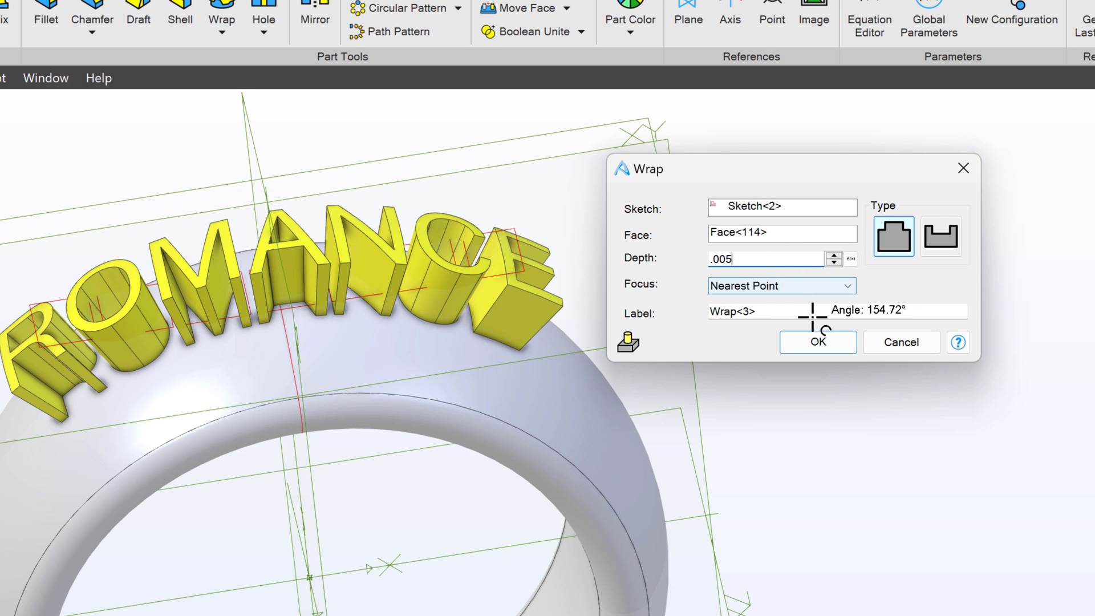
left_click(813, 315)
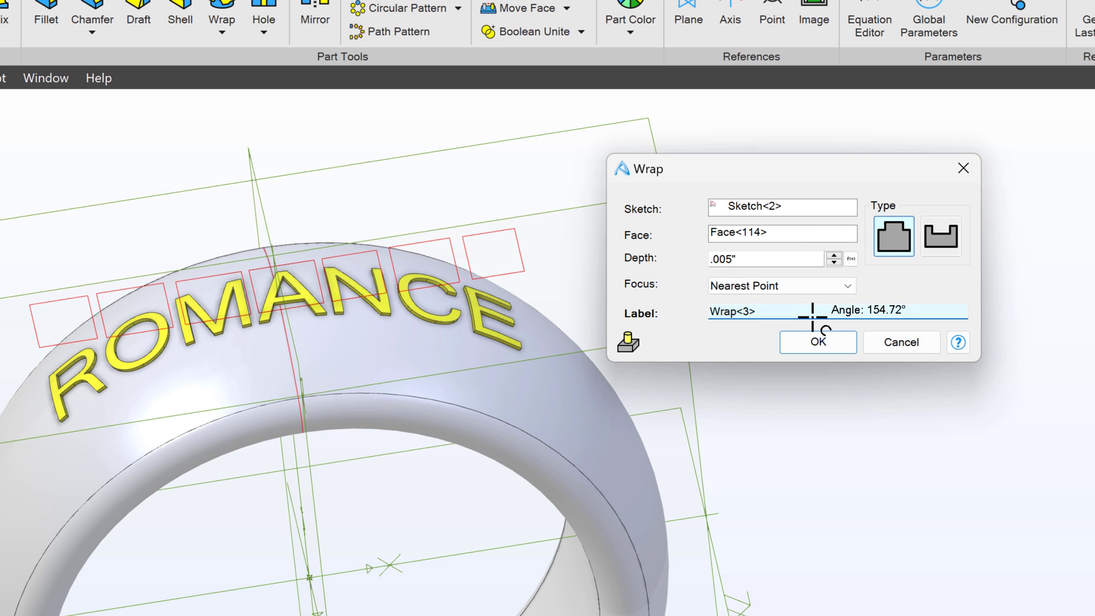
scroll(271, 371, "up", 2)
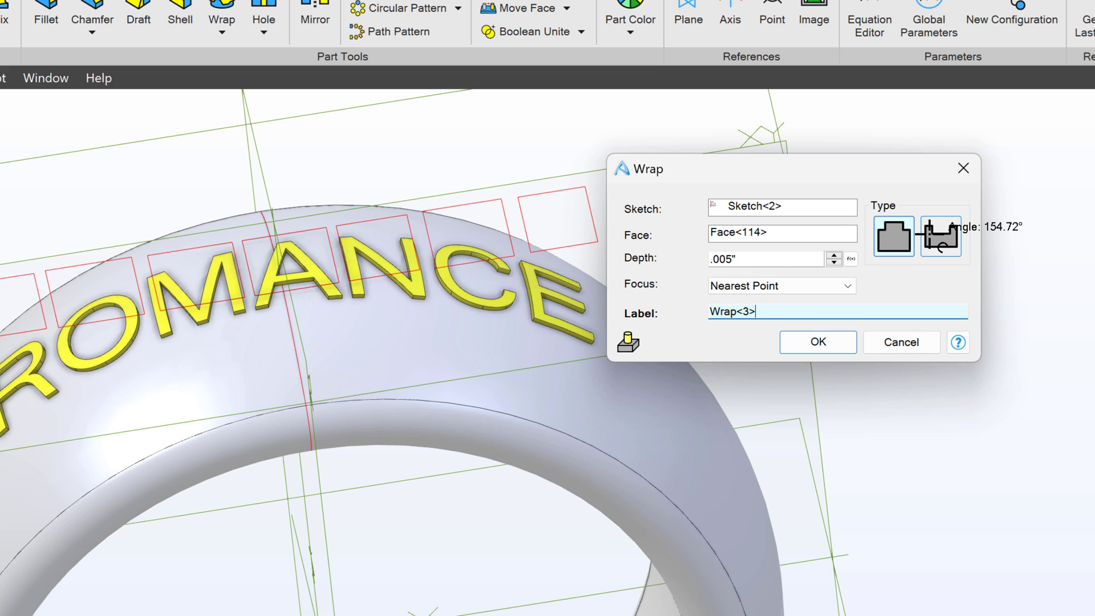
left_click(929, 234)
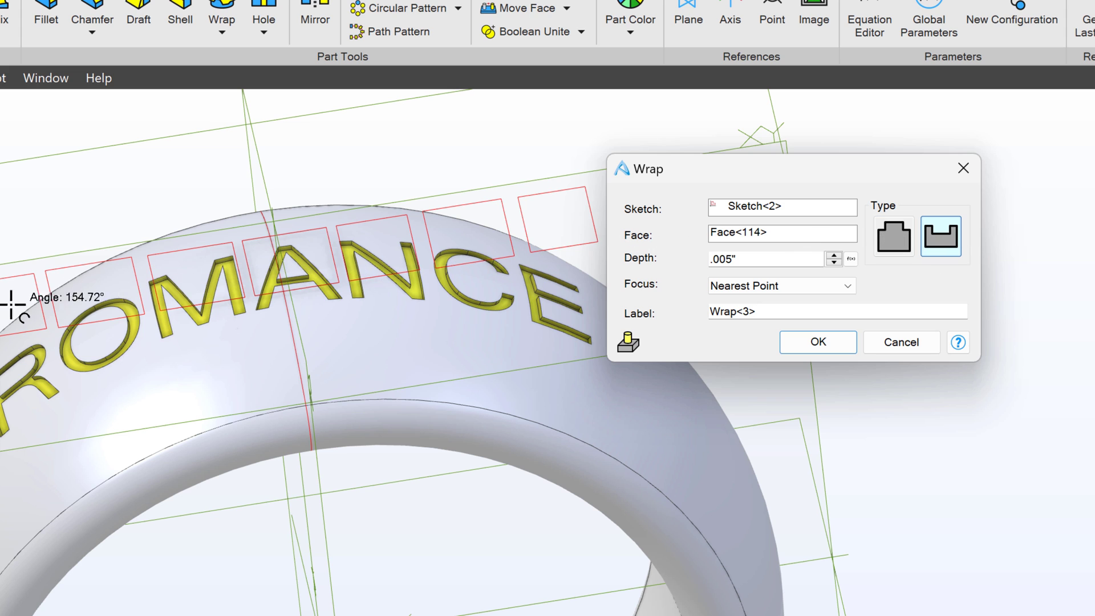
scroll(517, 283, "up", 2)
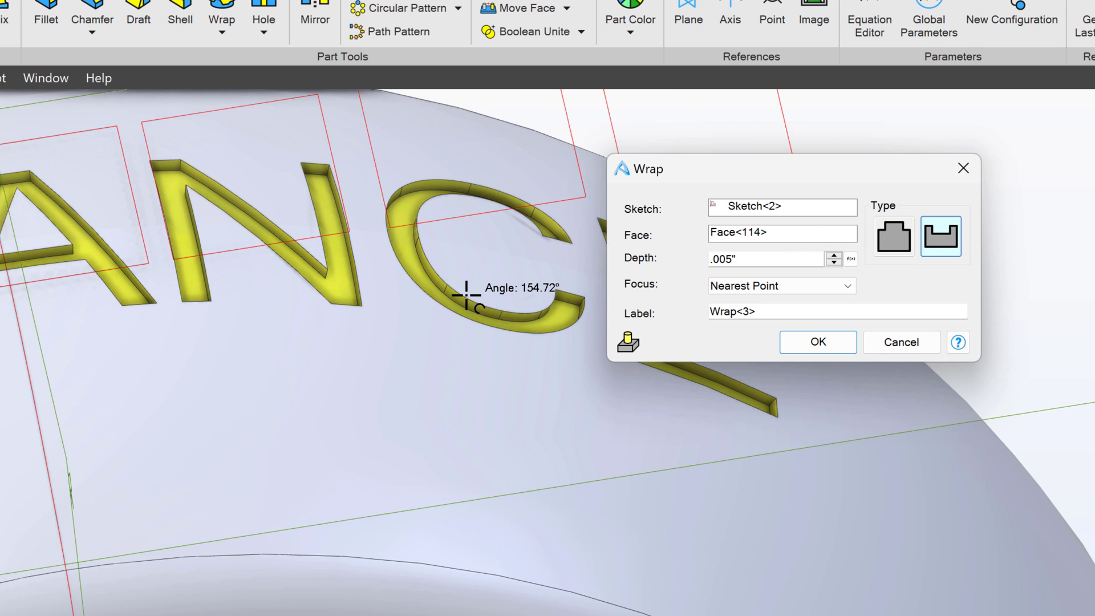
scroll(470, 296, "down", 5)
scroll(471, 297, "up", 3)
right_click_drag(163, 362, 177, 346)
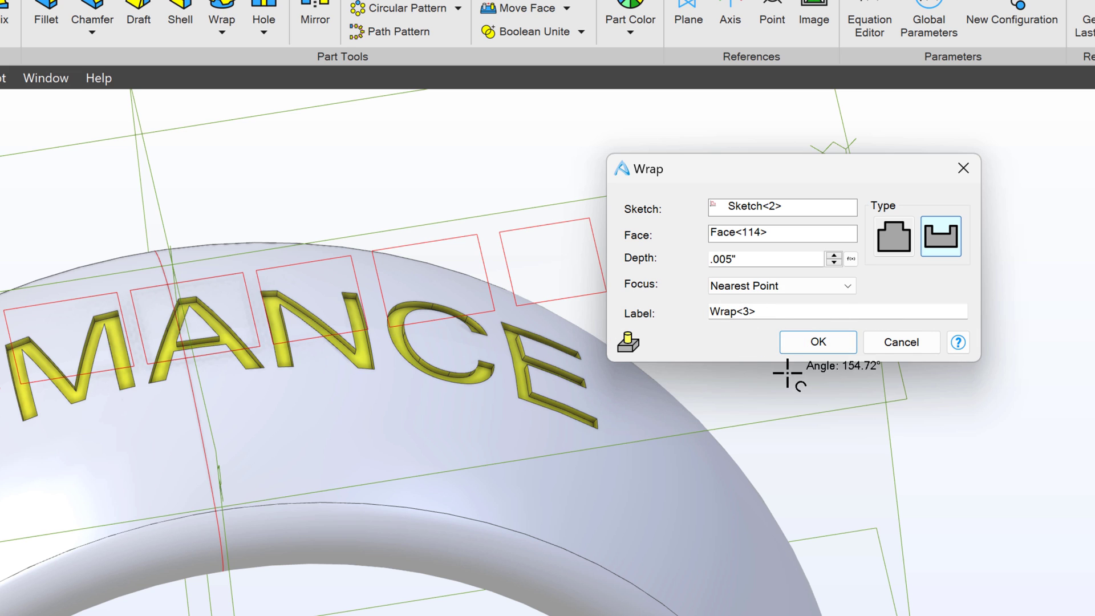
Apply the wrap, then re-edit it, trying Sketch Center and Sketch Plane before keeping Nearest Point focus
left_click(807, 340)
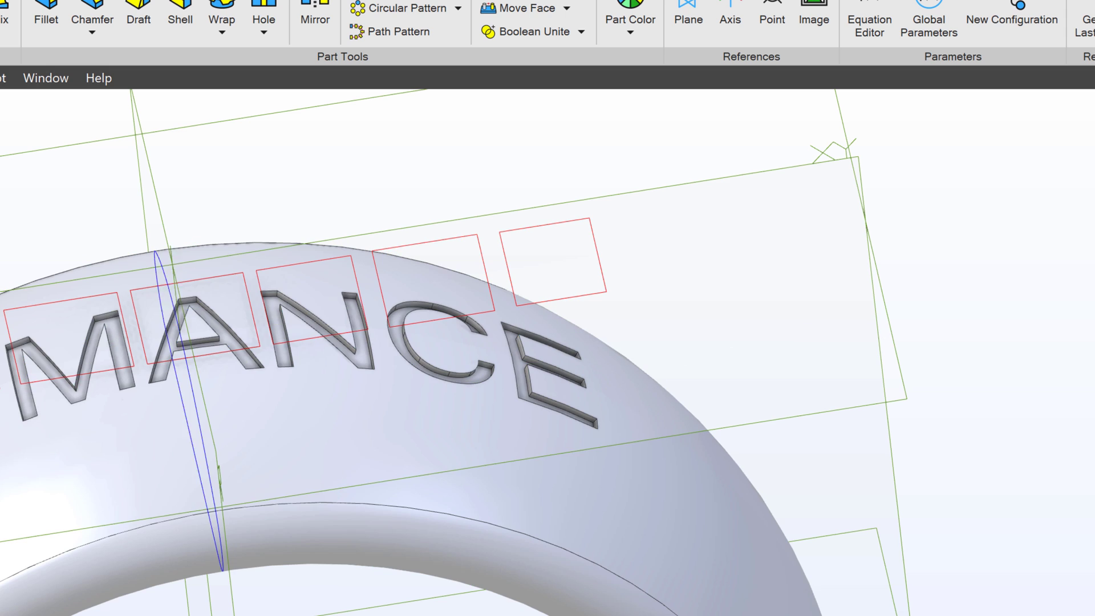
double_click(205, 342)
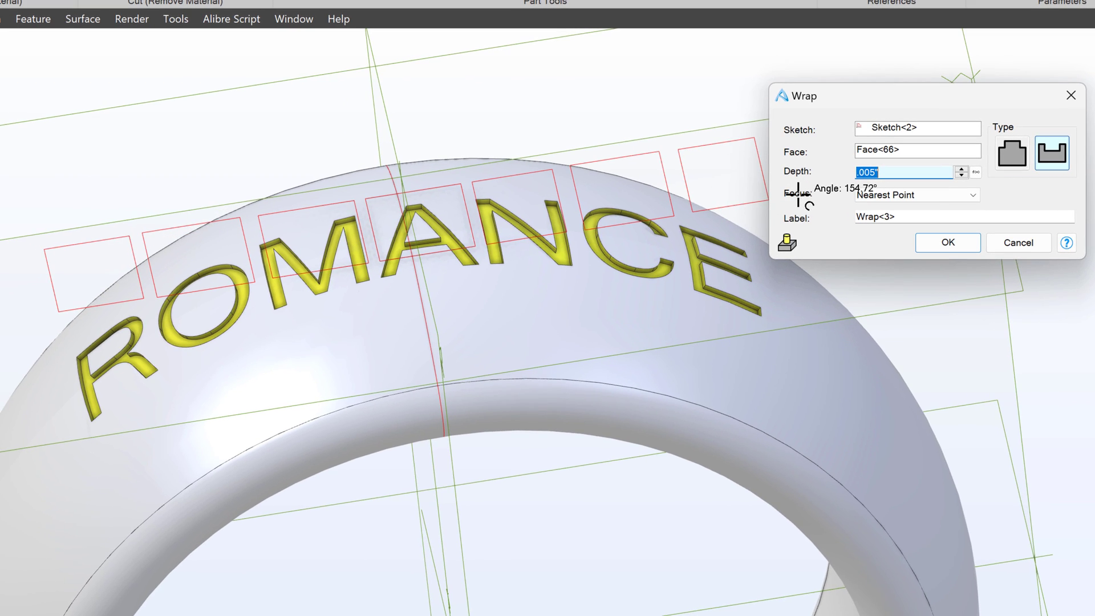
left_click(973, 197)
left_click(913, 221)
left_click(921, 195)
left_click(904, 230)
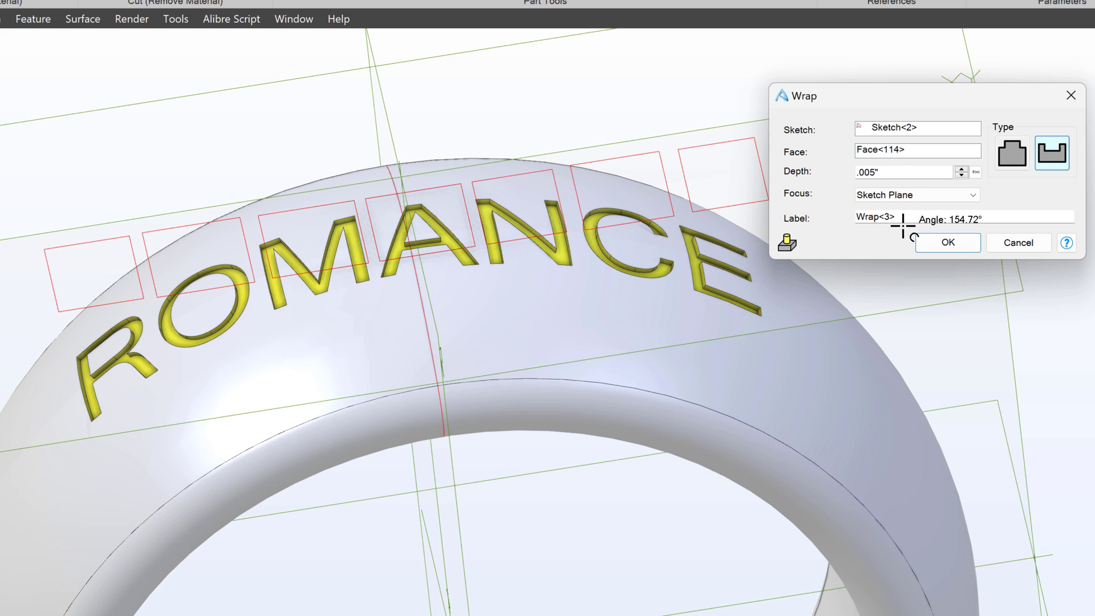
left_click(930, 196)
left_click(919, 206)
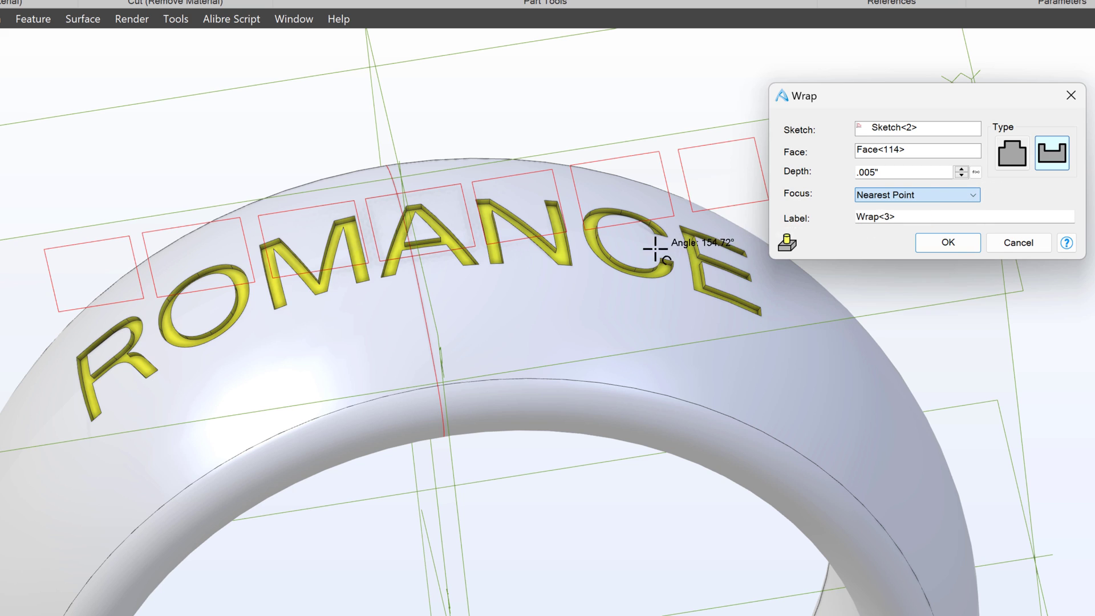
left_click(942, 242)
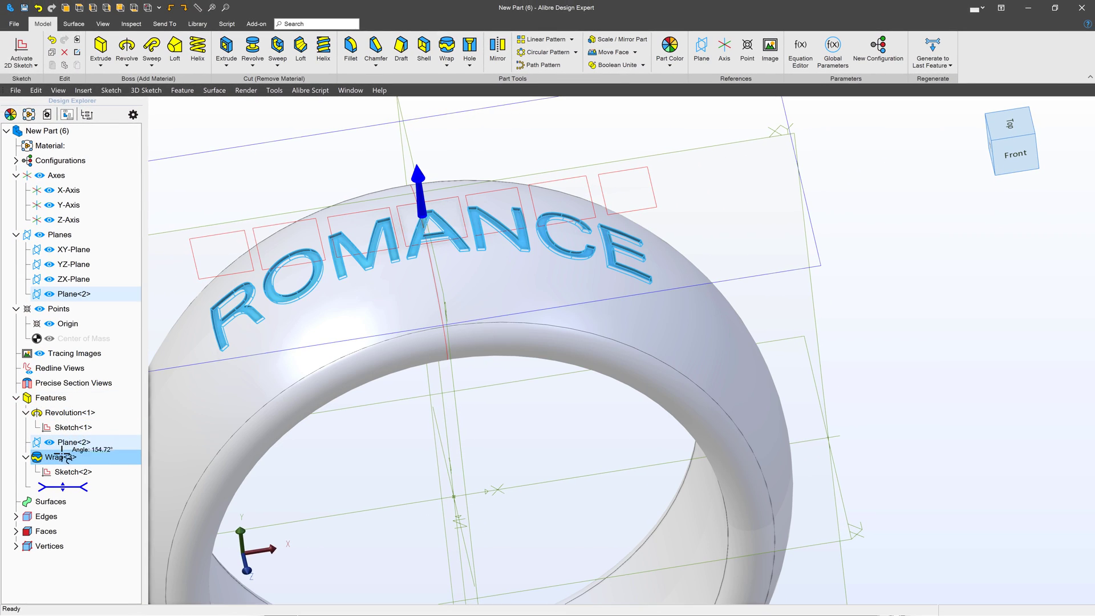
Edit Sketch<2> and delete the existing ROMANCE text
right_click(64, 473)
left_click(90, 479)
mouse_move(221, 204)
left_mouse_down()
mouse_move(665, 402)
mouse_move(852, 448)
left_mouse_up()
key("Delete")
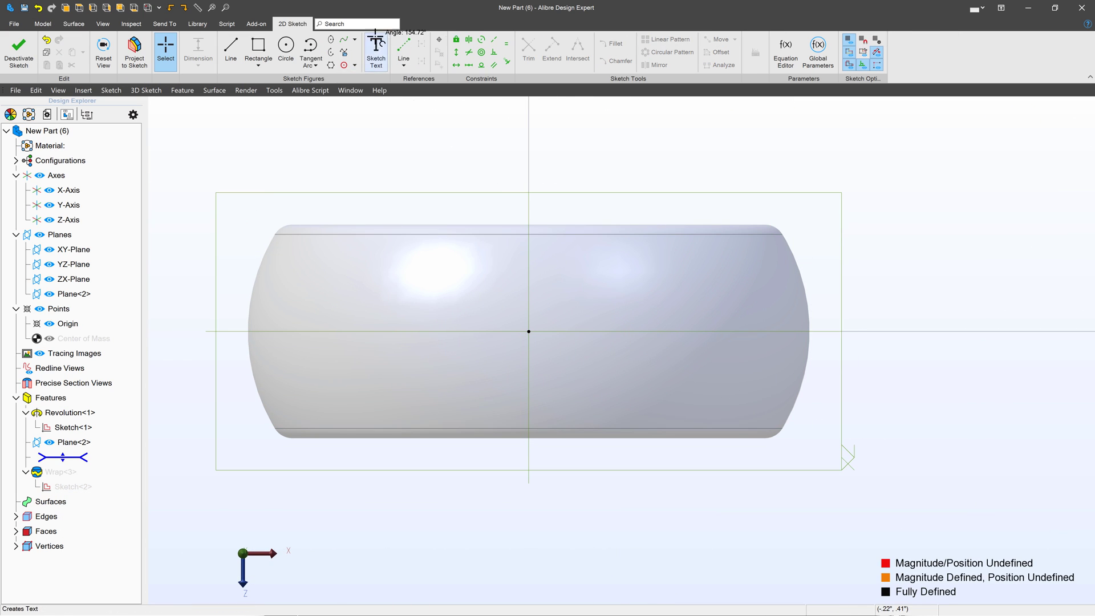
Re-create the ROMANCE text at .100" height and move it left across the ring
left_click(376, 52)
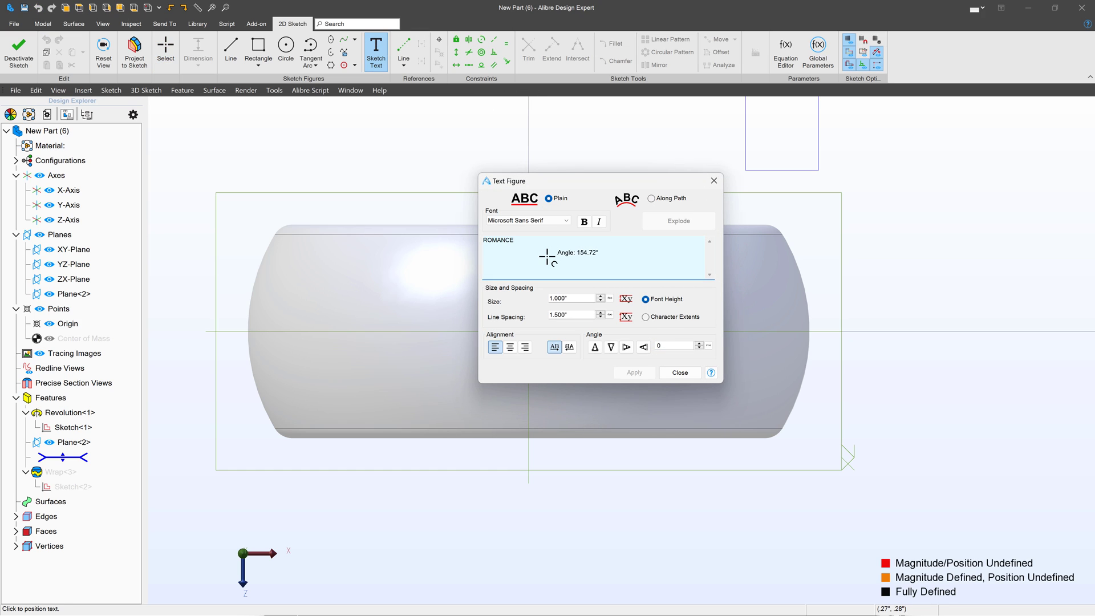
left_click(563, 296)
type(".1")
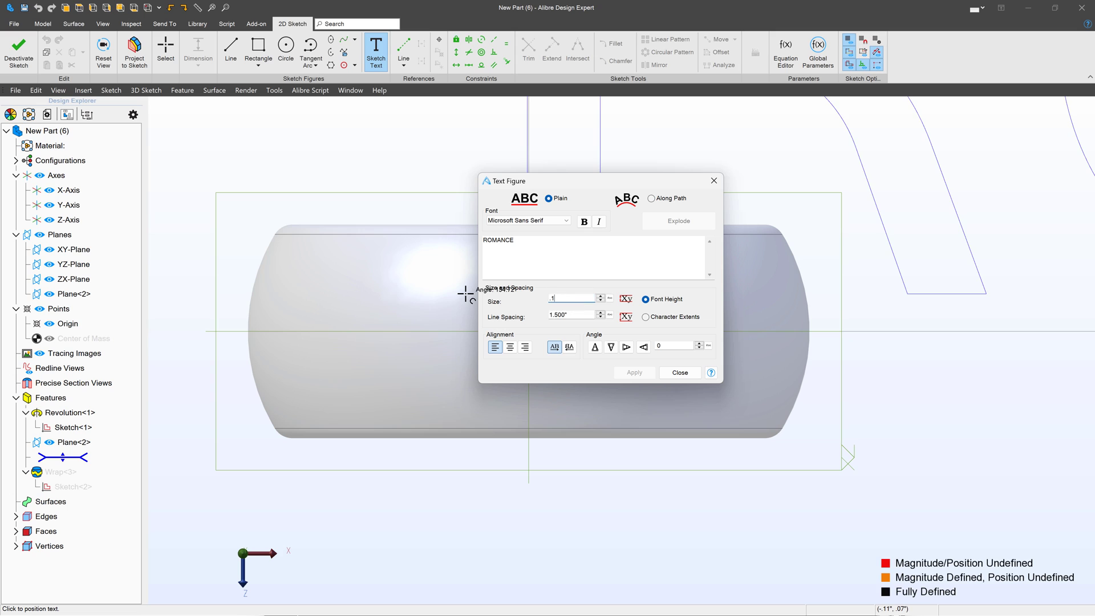
key("Escape")
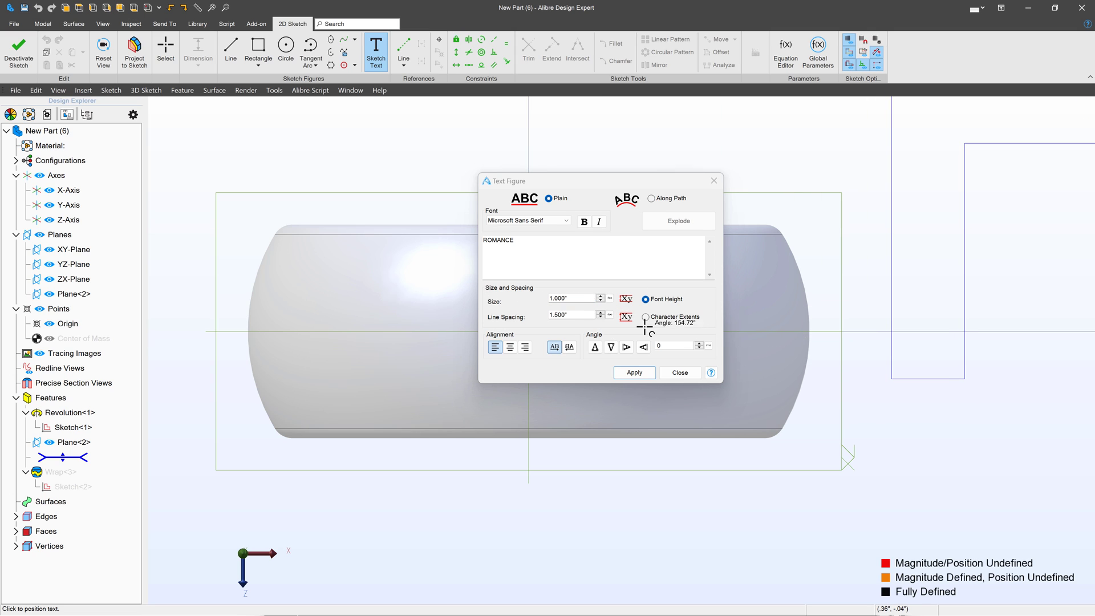
left_click(568, 297)
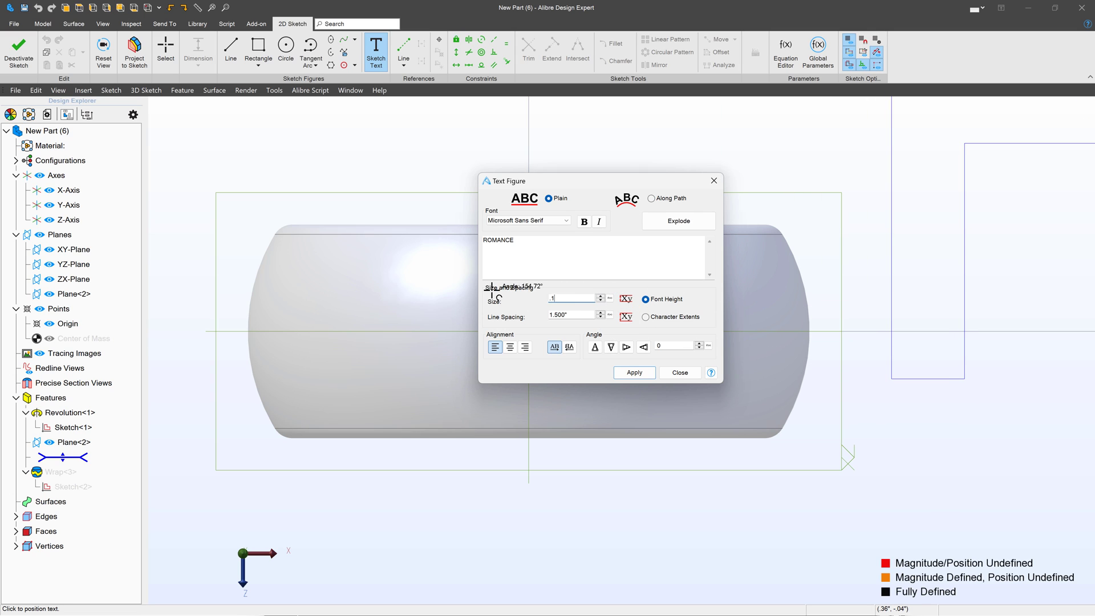
left_click(622, 268)
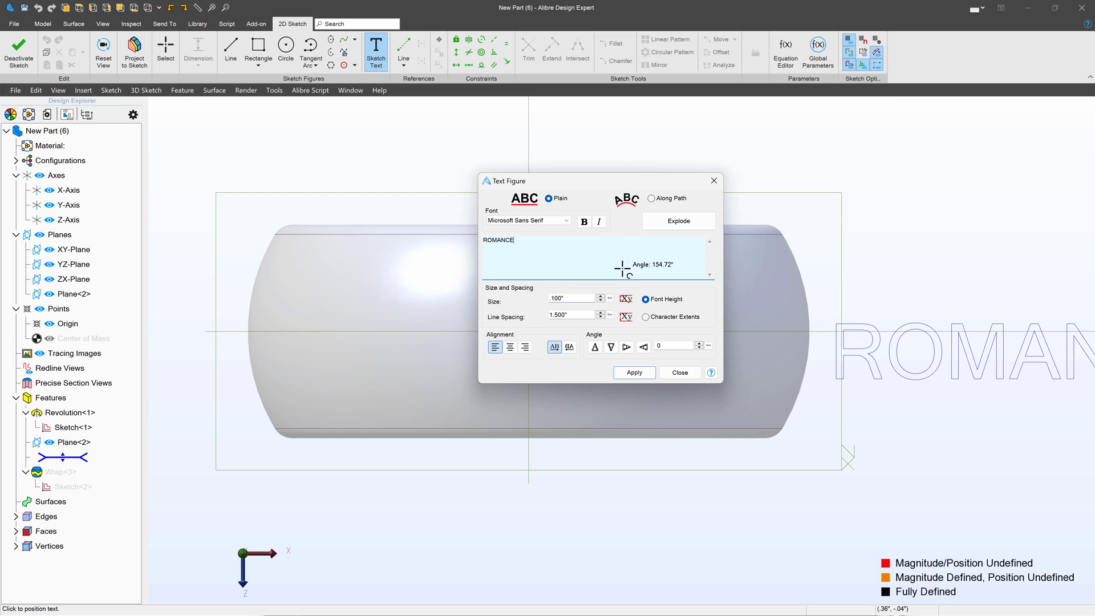
left_click(633, 372)
key("Escape")
mouse_move(1025, 353)
left_mouse_down()
mouse_move(777, 320)
mouse_move(821, 332)
left_mouse_up()
Constrain the text anchor horizontal to the origin and exit the sketch
left_click(456, 65)
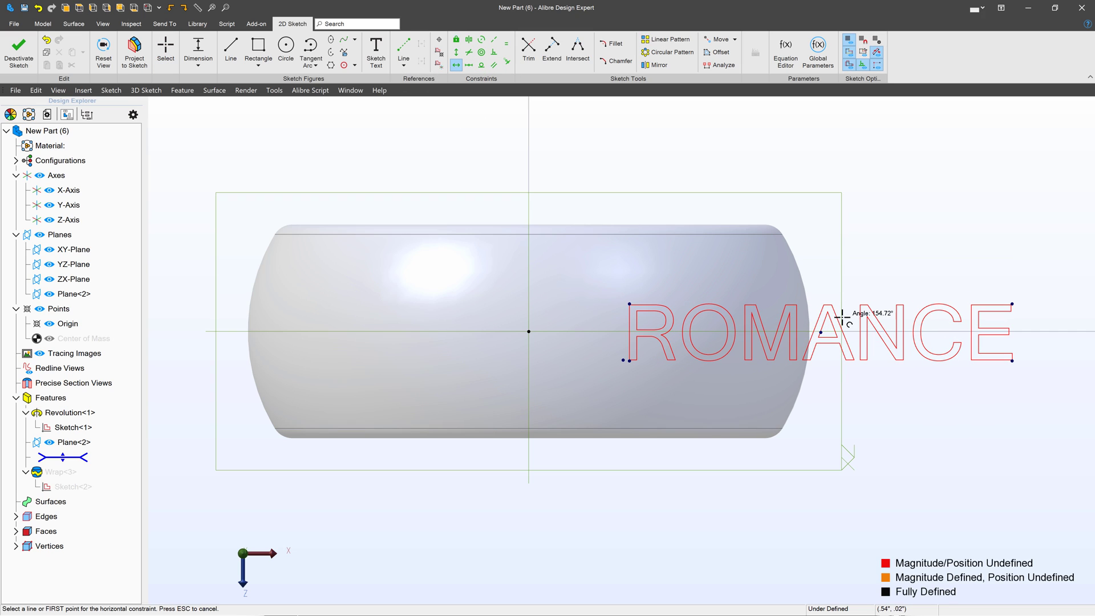
left_click(821, 331)
left_click(529, 331)
key("Escape")
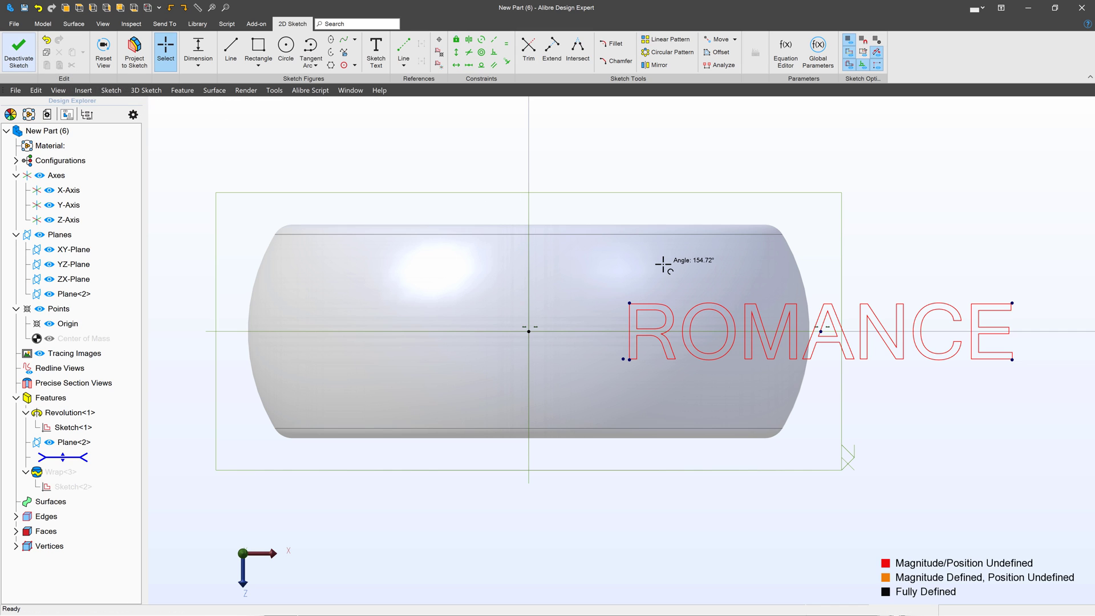
key("Escape")
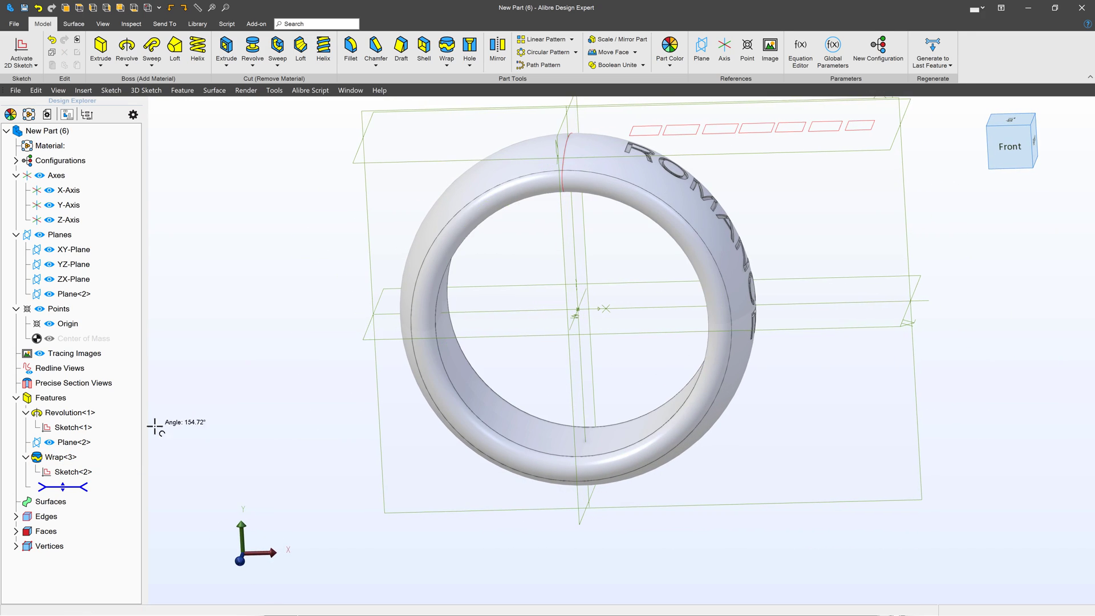
Reopen Wrap<3> for editing, move its dialog aside, and view the ring from the front
right_click(61, 457)
left_click(97, 463)
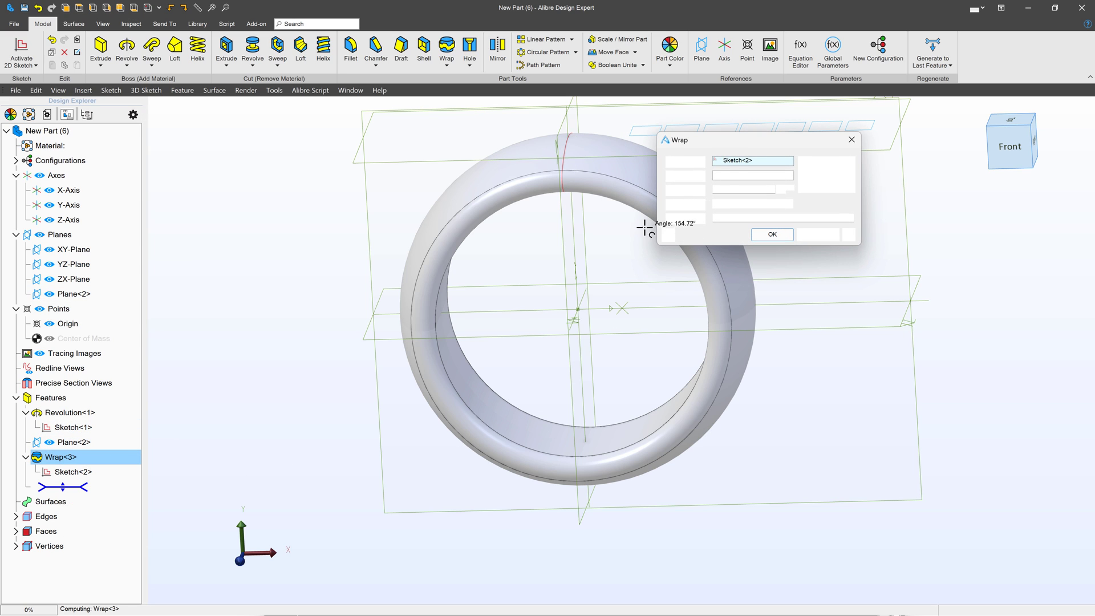
left_click_drag(763, 143, 367, 152)
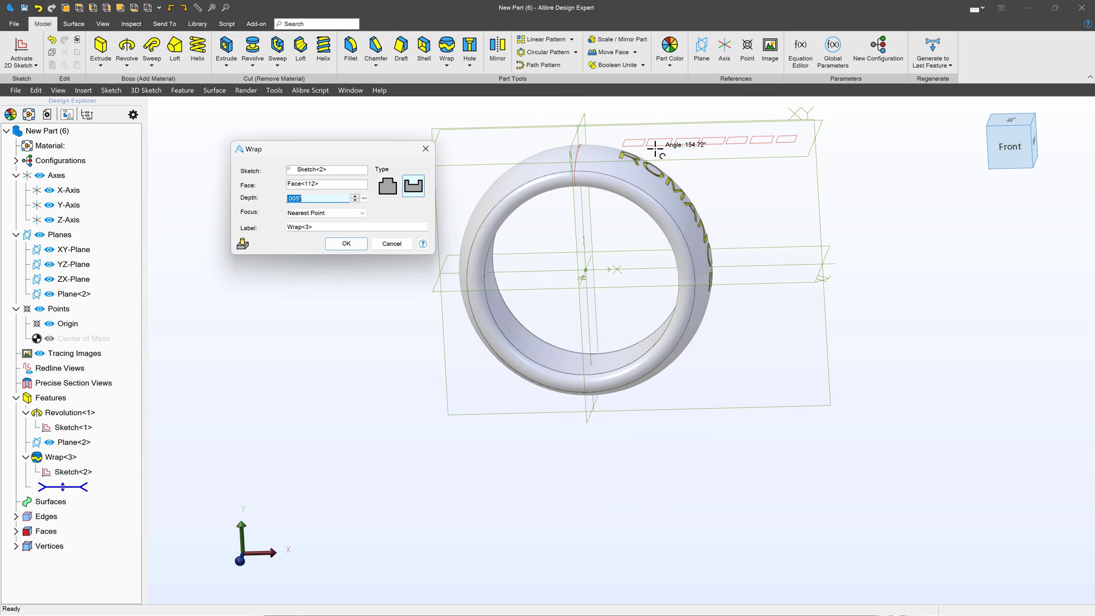
scroll(656, 147, "up", 10)
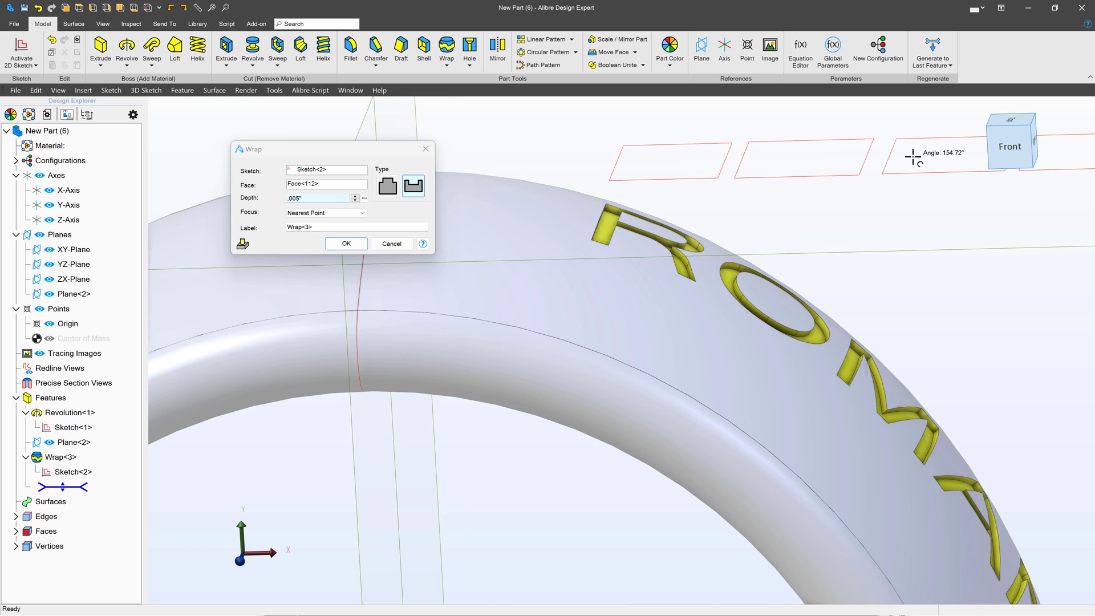
left_click(1008, 143)
scroll(631, 227, "up", 8)
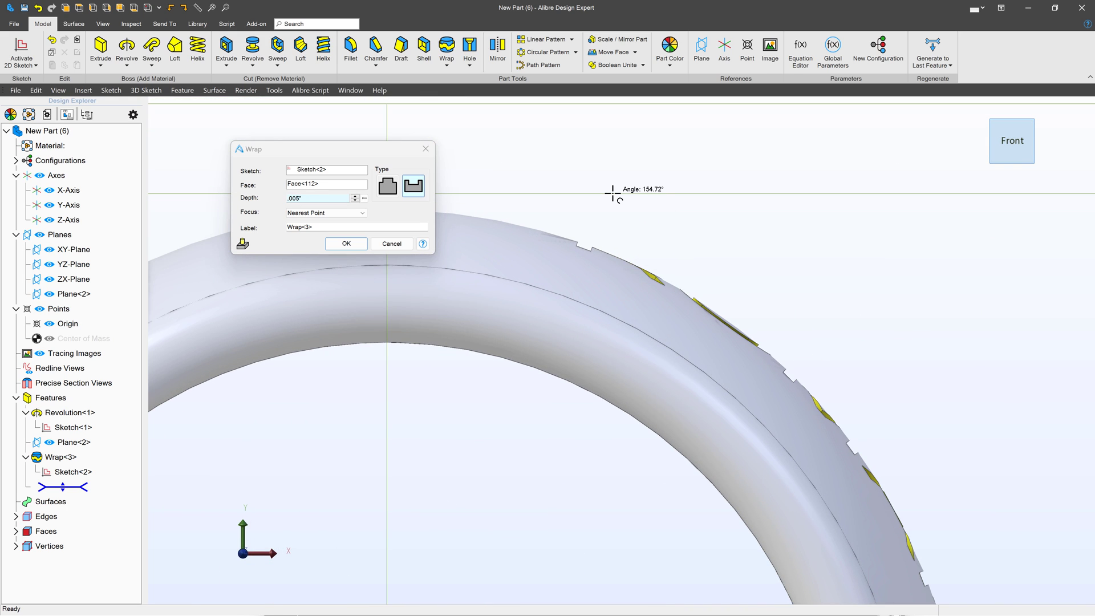
key("Down")
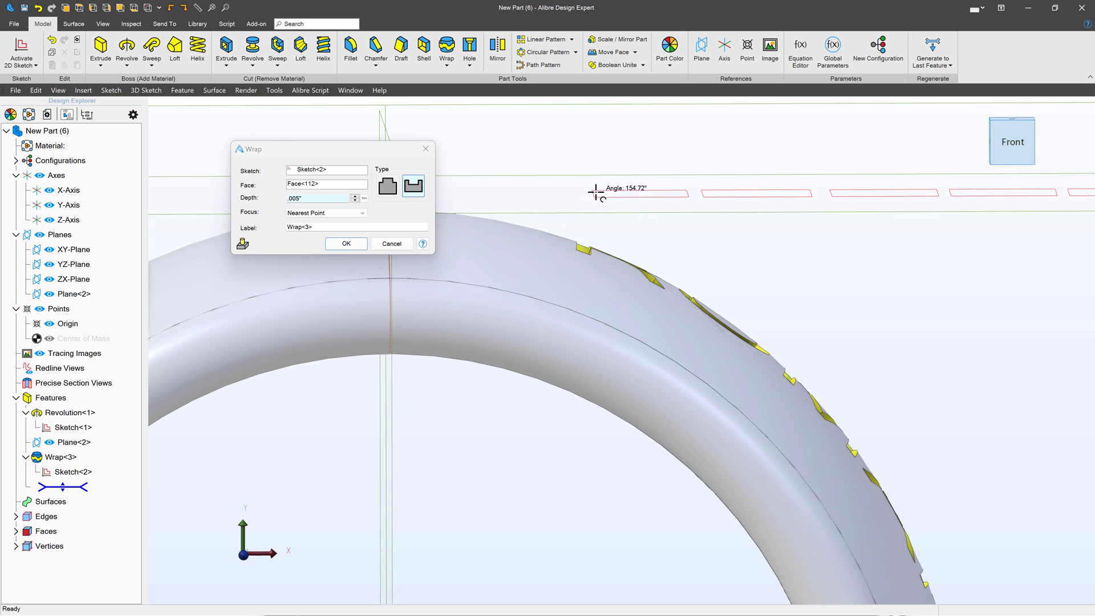
Set the wrap focus to Sketch Center and inspect the lettering from top and oblique views
left_click(359, 213)
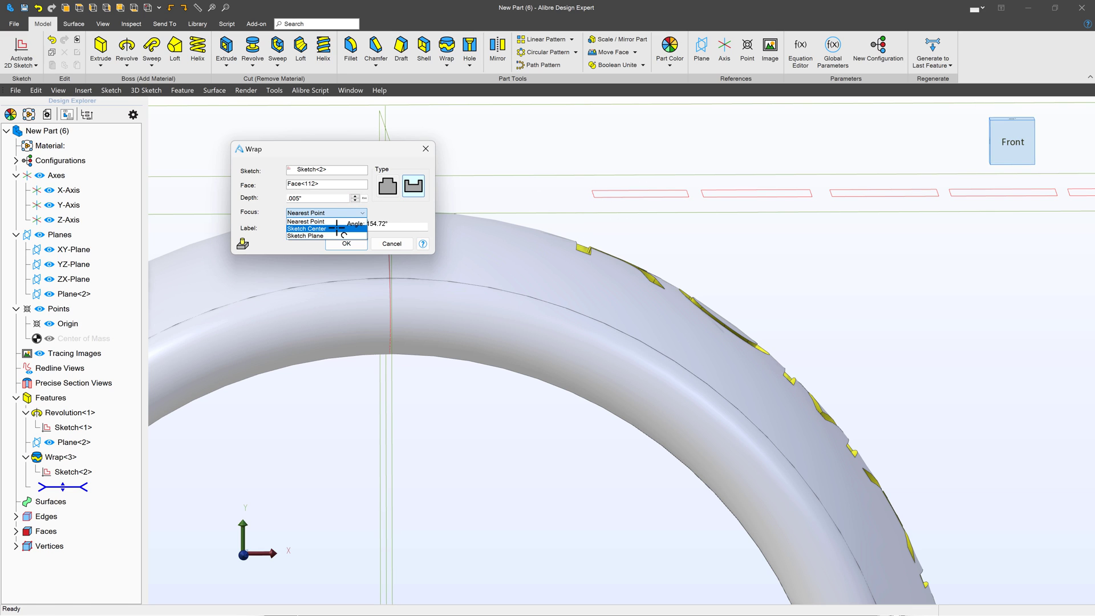
left_click(337, 229)
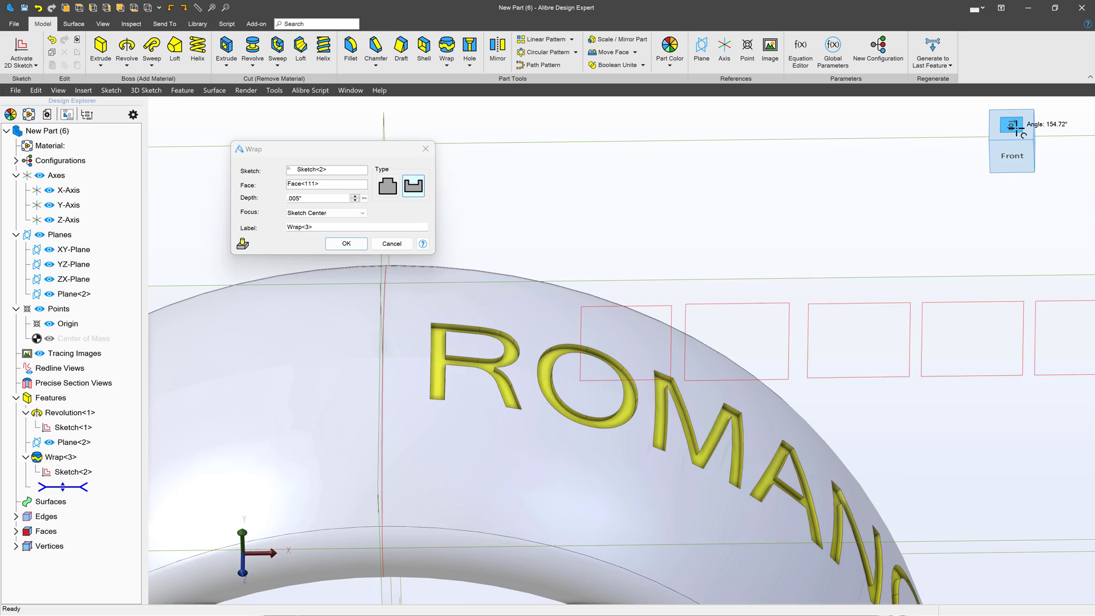
left_click(1019, 121)
scroll(608, 377, "up", 5)
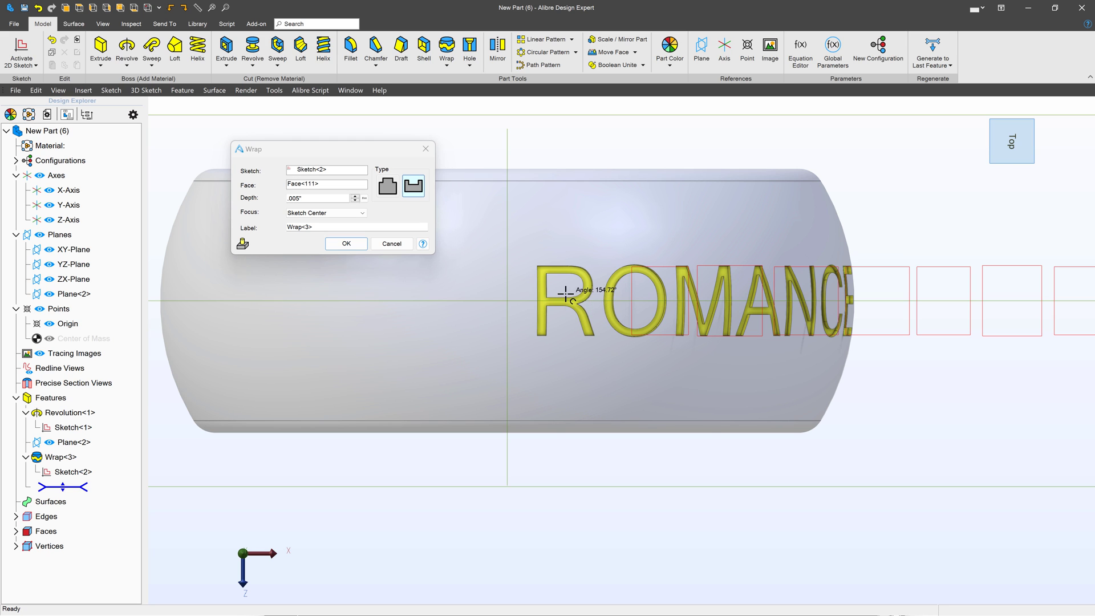
right_click(564, 311)
mouse_move(477, 392)
middle_mouse_down()
mouse_move(484, 371)
mouse_move(492, 383)
middle_mouse_up()
scroll(496, 379, "down", 5)
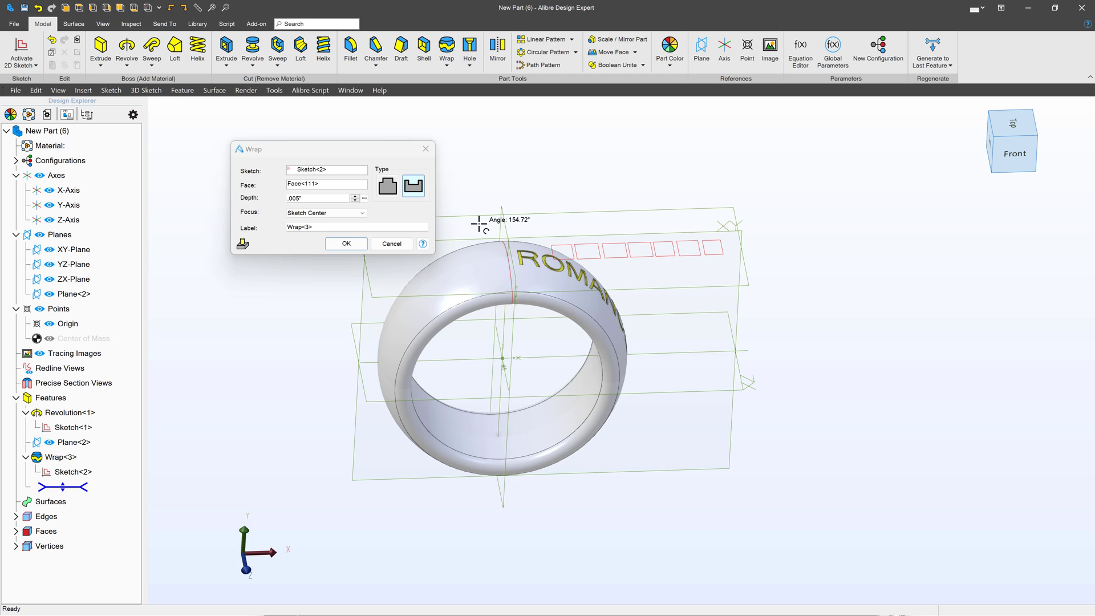
Switch the wrap focus to Sketch Plane and check the wrapped ROMANCE from top and oblique views
left_click(365, 213)
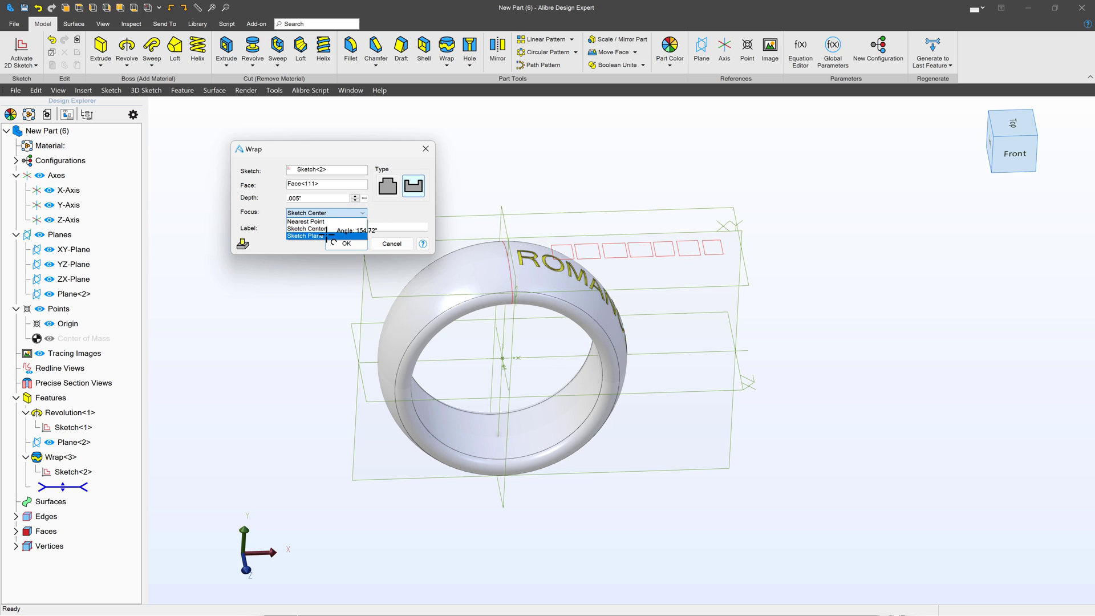
left_click(327, 235)
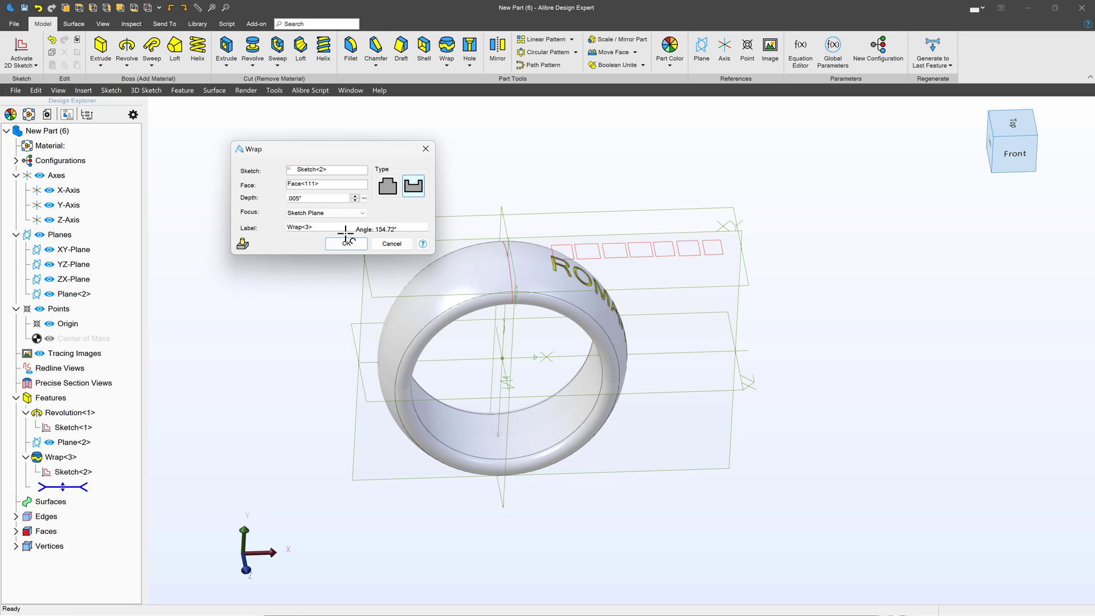
middle_click_drag(557, 310, 548, 308)
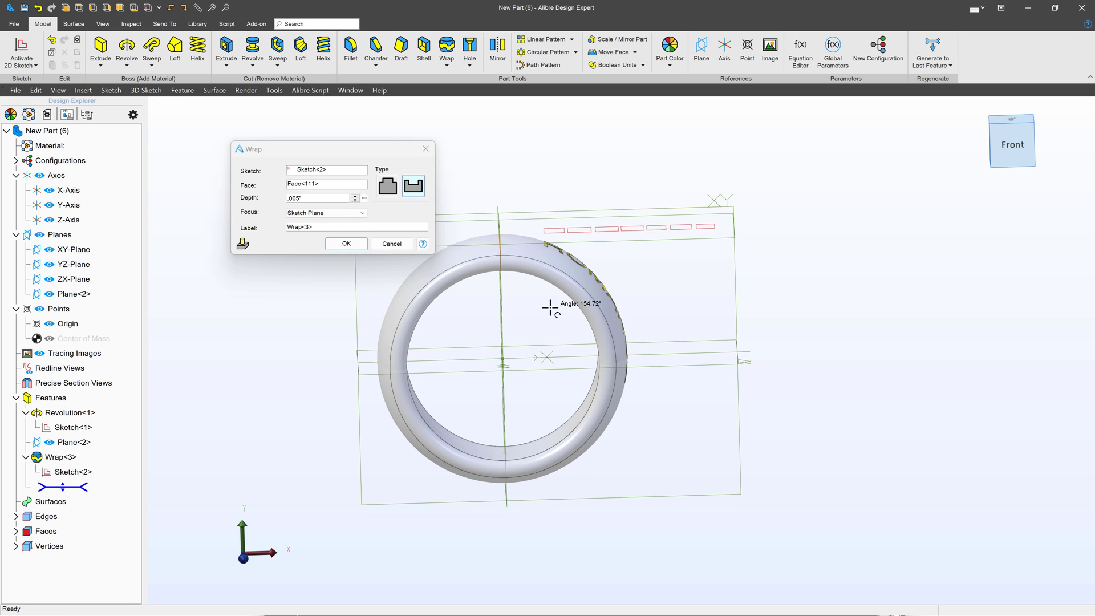
left_click(1012, 118)
scroll(705, 352, "up", 5)
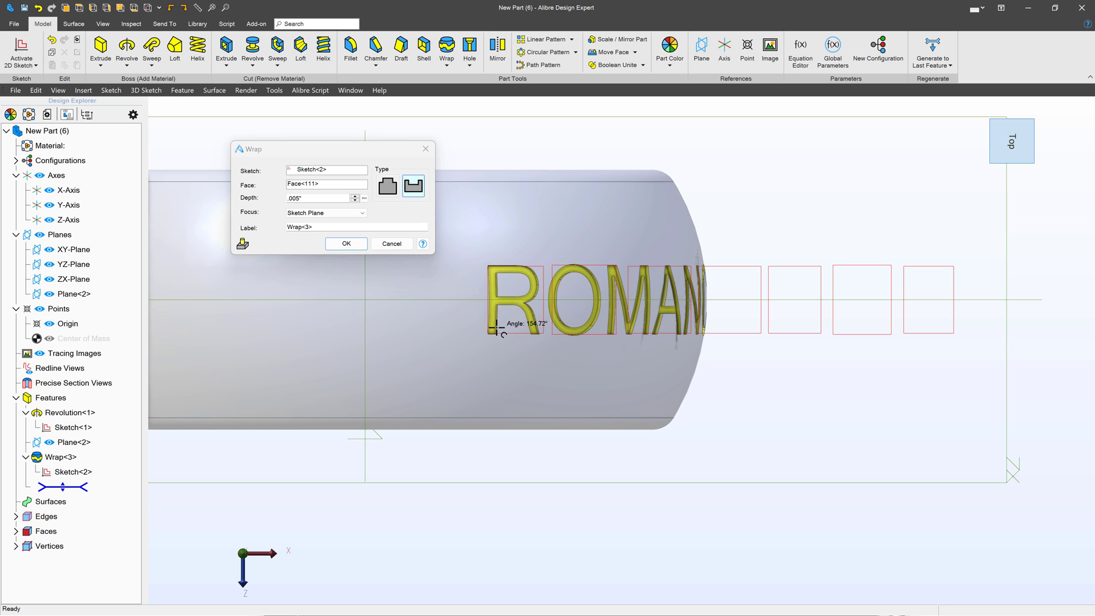
scroll(696, 360, "down", 5)
middle_click_drag(697, 359, 549, 392)
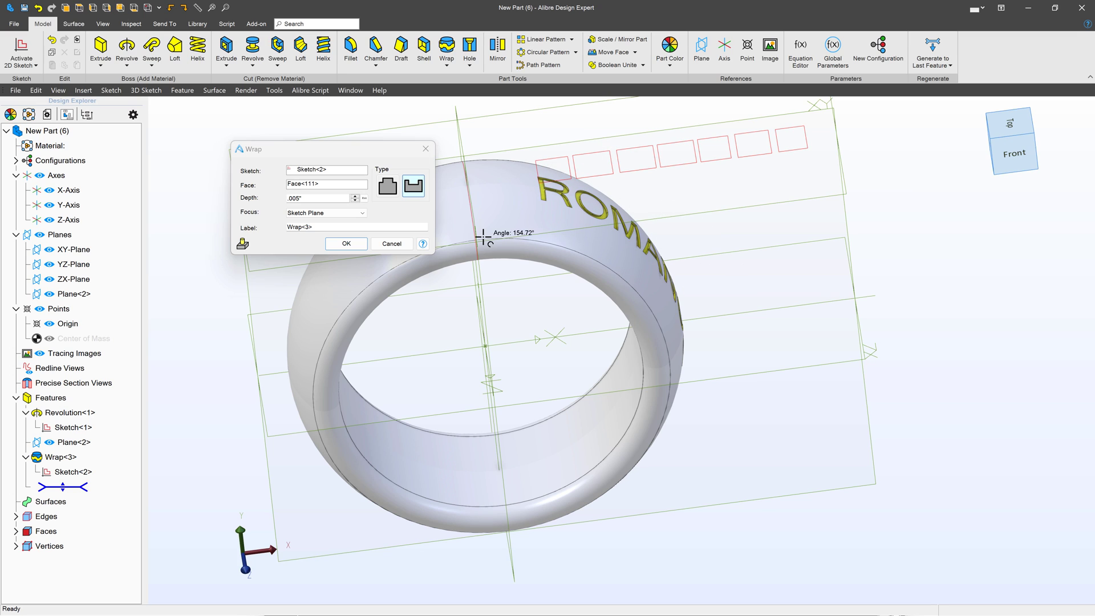
Apply the wrap, then set the ROMANCE text angle in Sketch<2> to 30° and exit the sketch
left_click(346, 244)
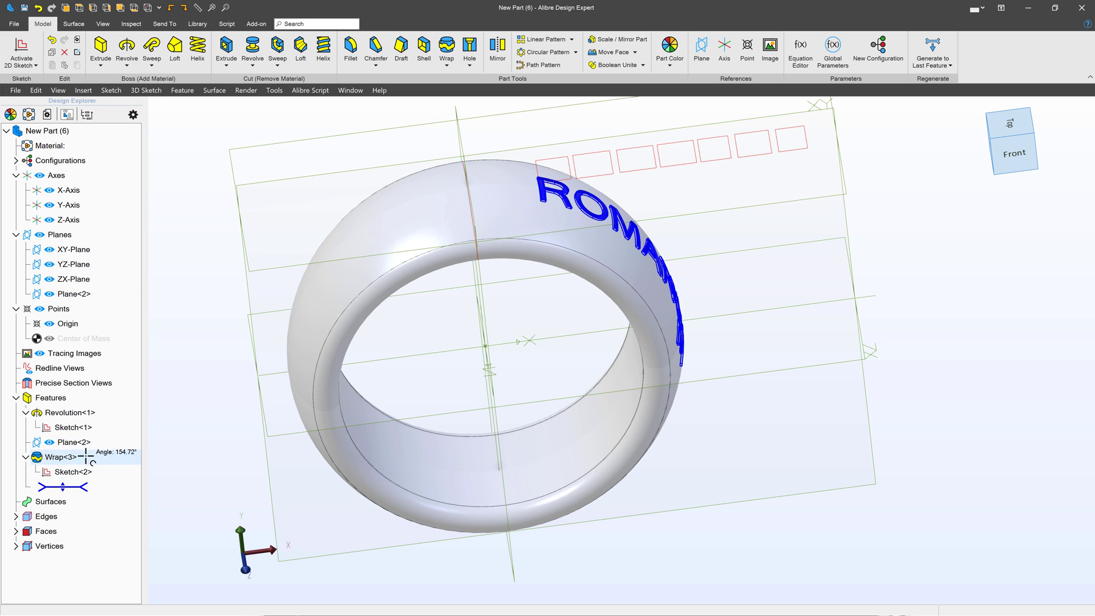
right_click(65, 477)
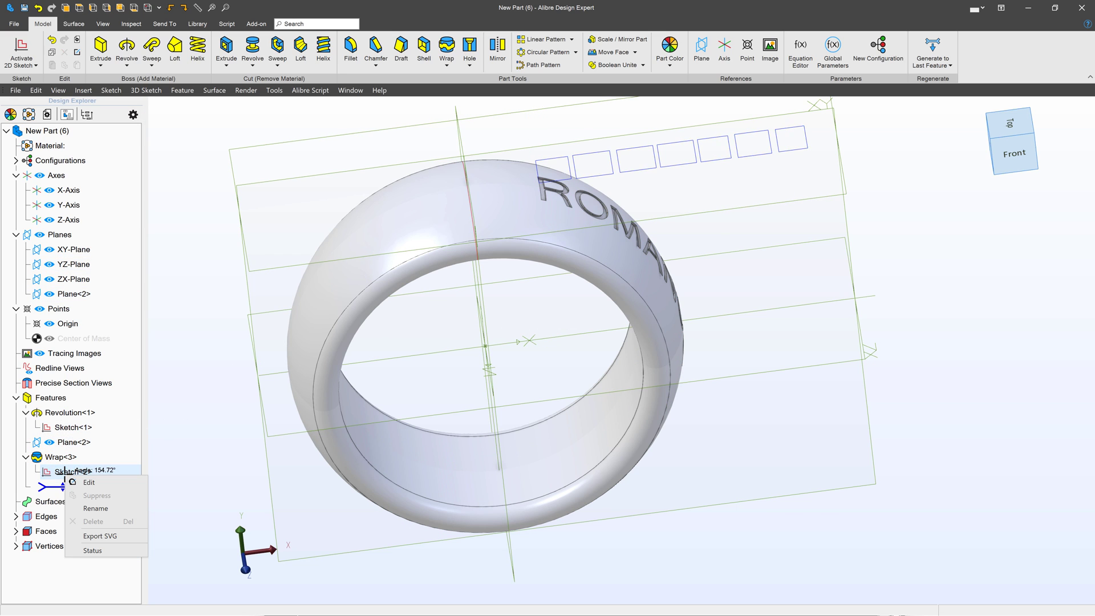
left_click(117, 474)
double_click(785, 367)
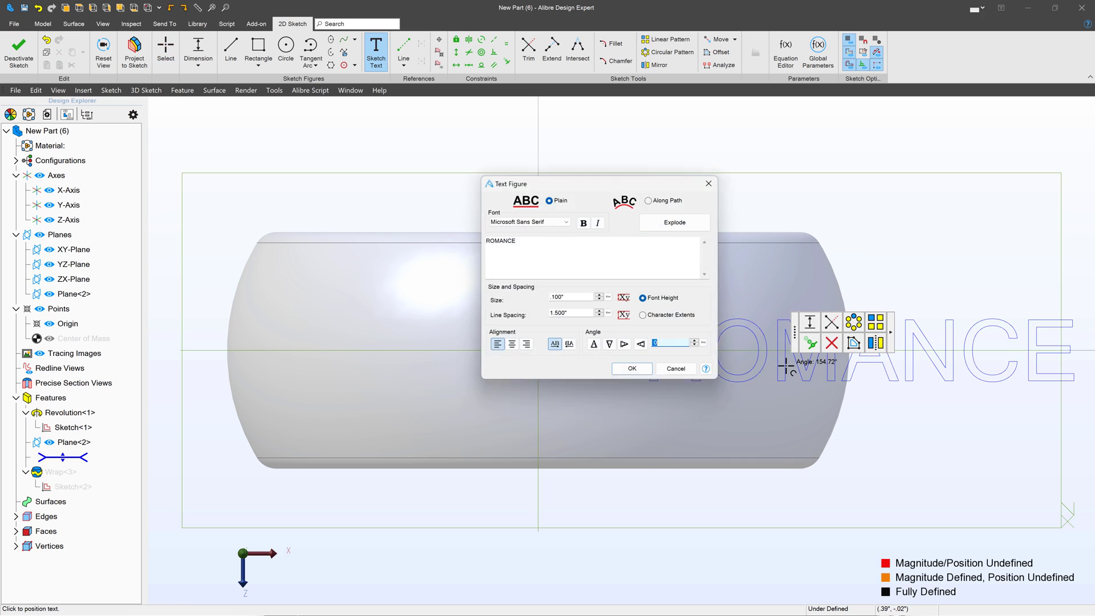
left_click(669, 345)
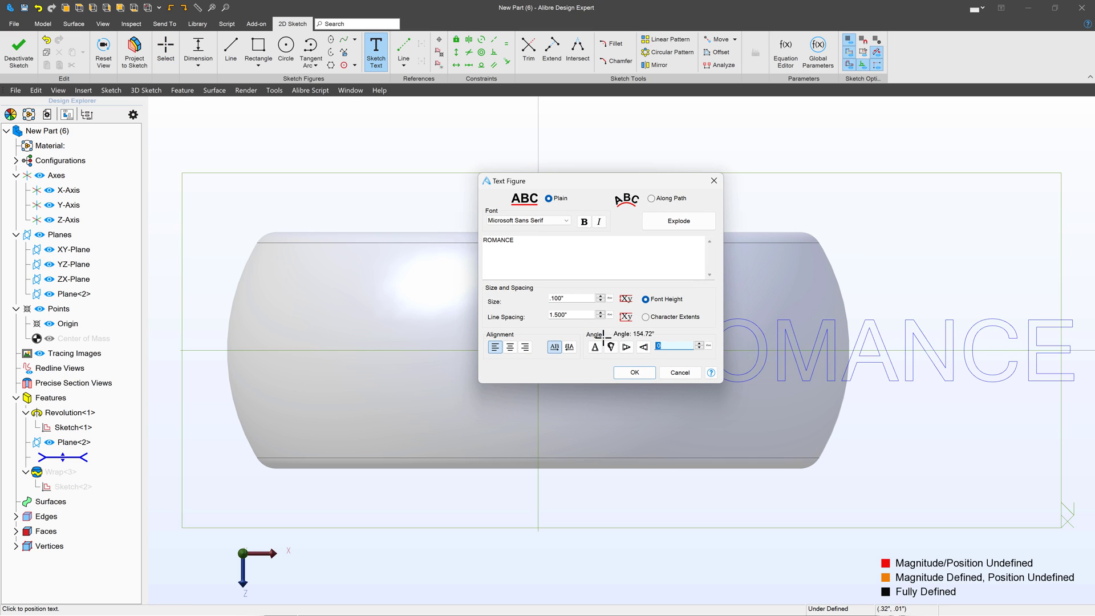
type("30")
left_click(638, 372)
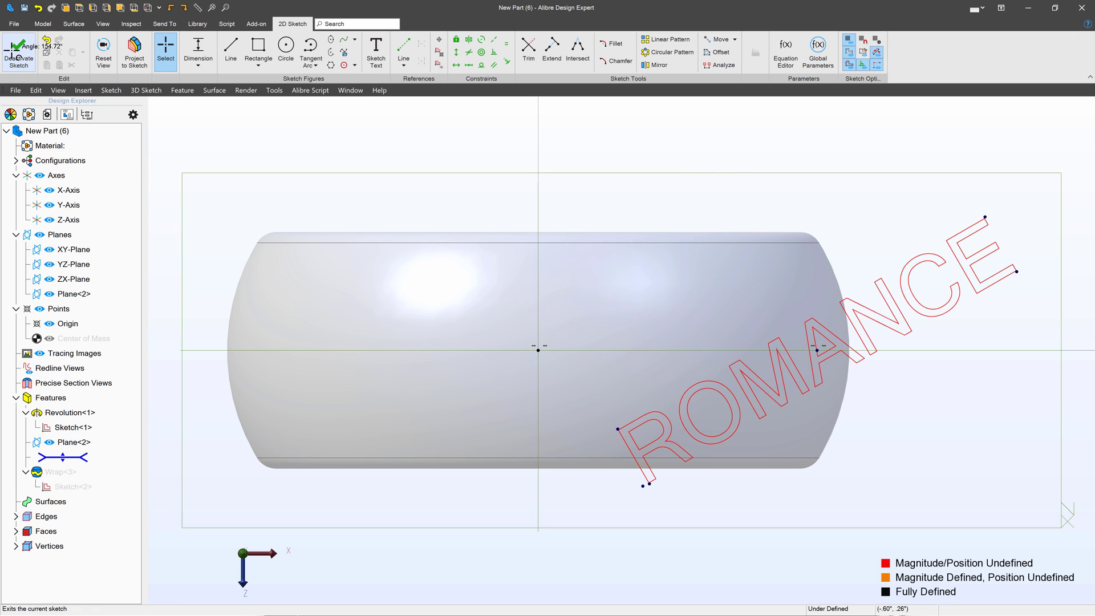
left_click(14, 52)
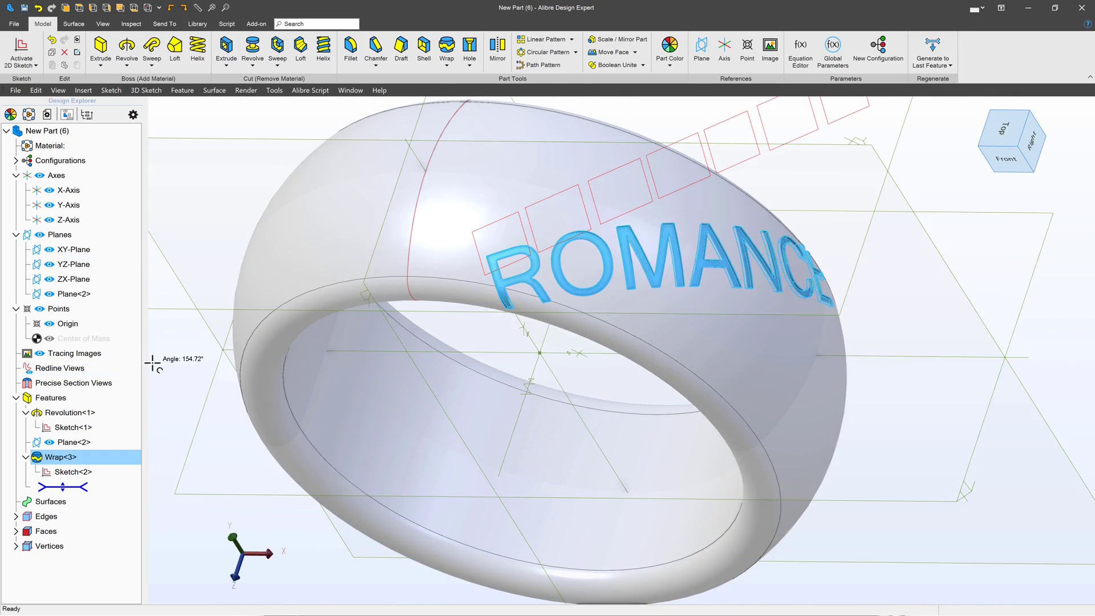
Reopen the Wrap<3> feature for editing
scroll(502, 367, "down", 2)
scroll(292, 346, "up", 5)
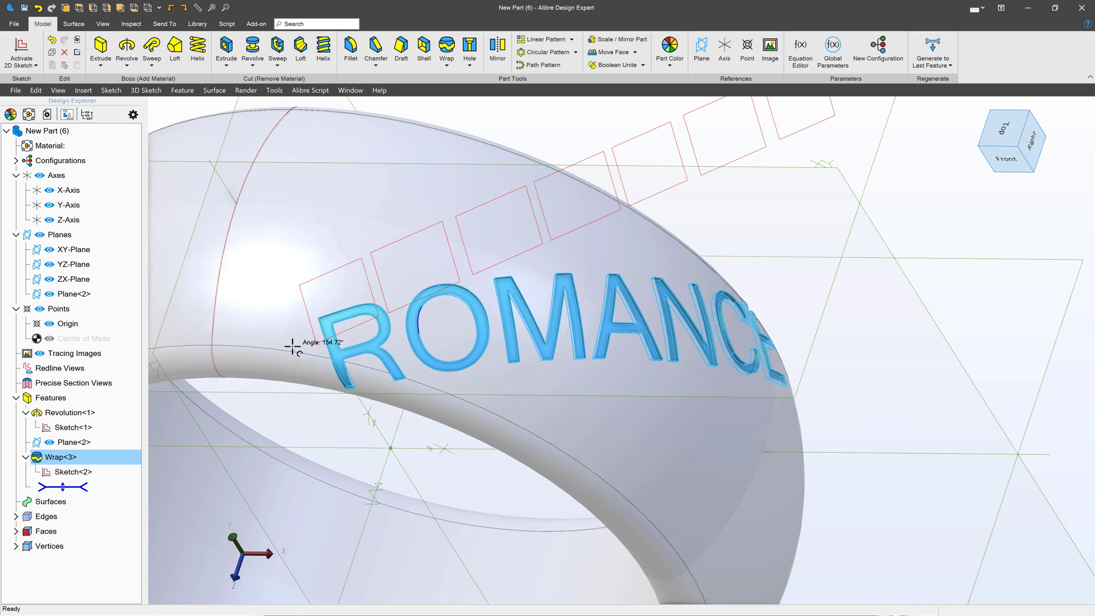
right_click(61, 457)
left_click(85, 462)
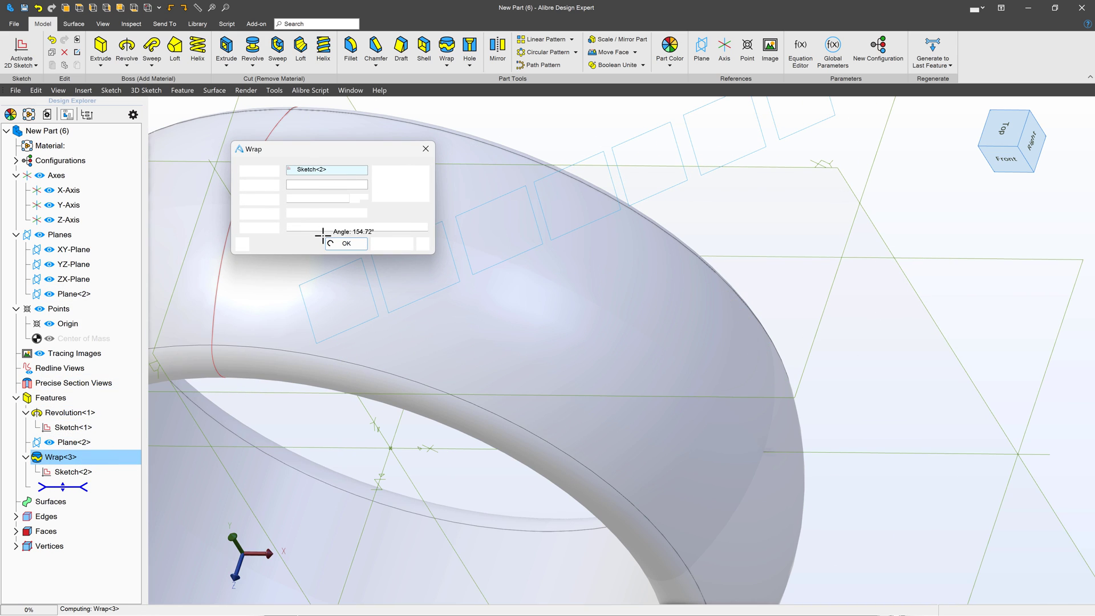
Try wrap focus Nearest Point, then Sketch Center, and settle on Sketch Plane, inspecting the lettering
left_click(334, 215)
left_click(326, 224)
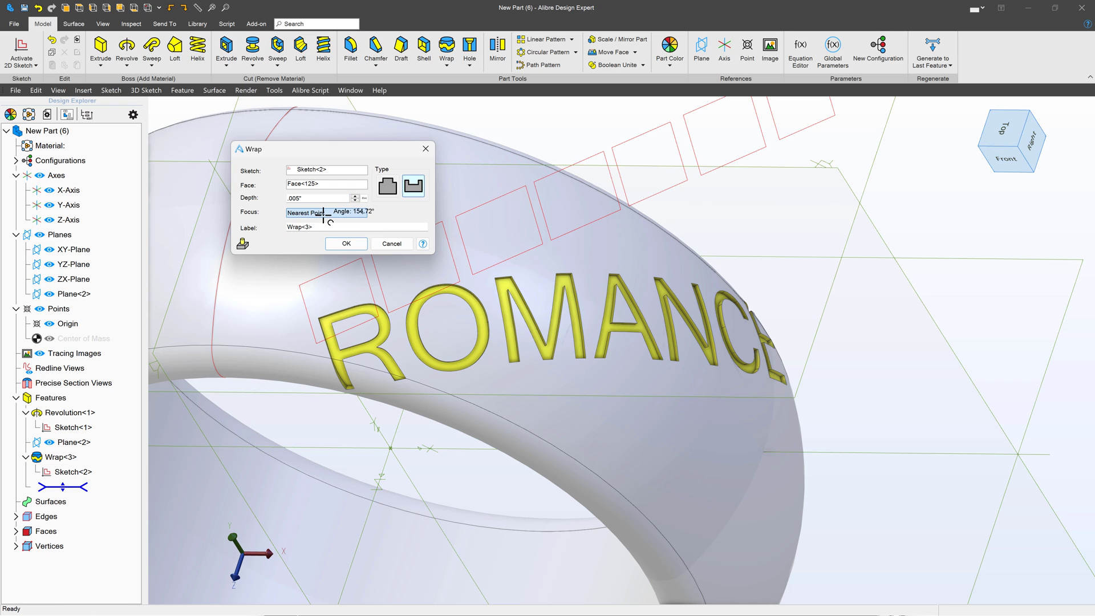
left_click(325, 215)
left_click(318, 229)
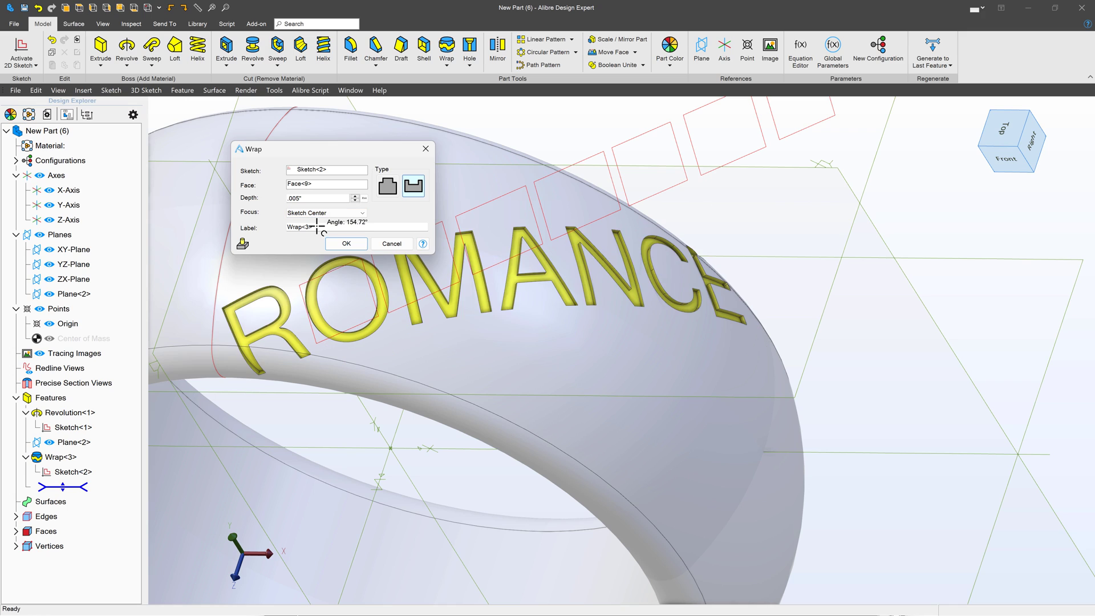
left_click(324, 212)
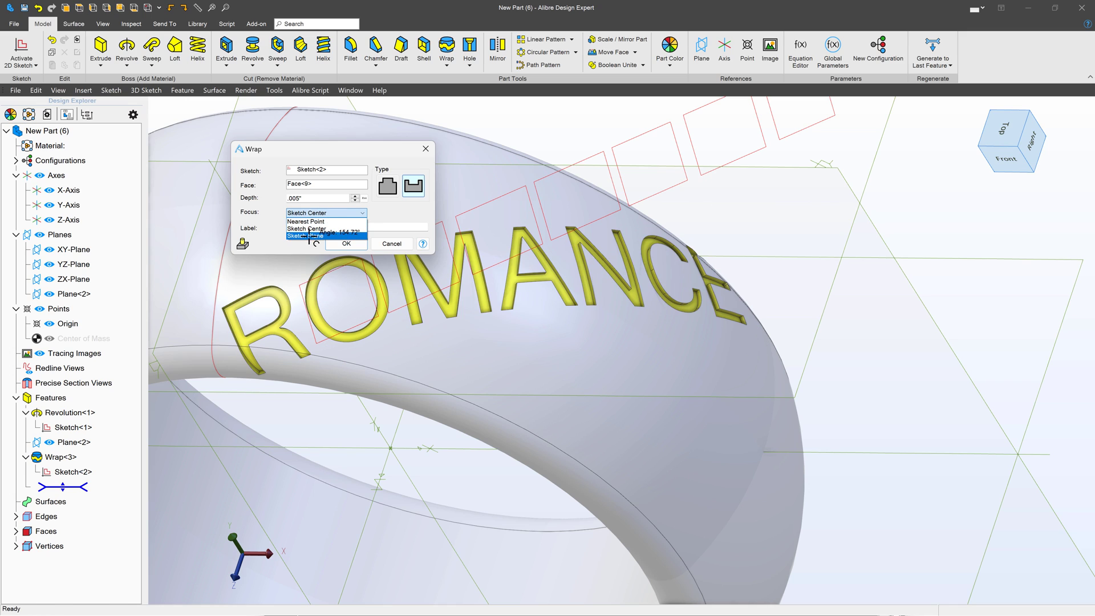
left_click(308, 236)
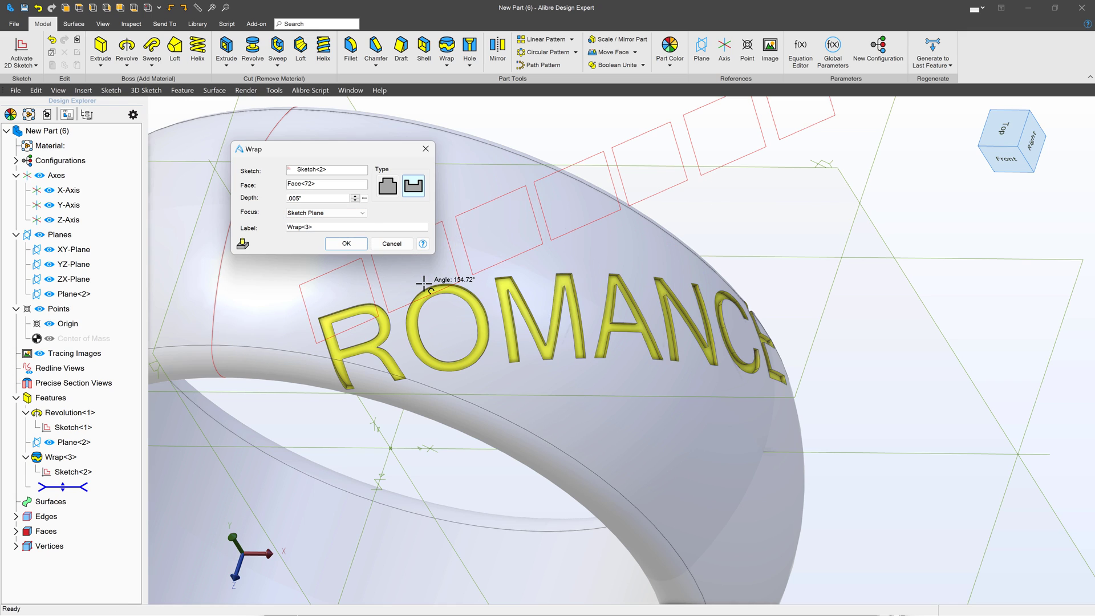
mouse_move(456, 403)
middle_mouse_down()
mouse_move(436, 411)
mouse_move(472, 391)
mouse_move(436, 386)
mouse_move(454, 390)
middle_mouse_up()
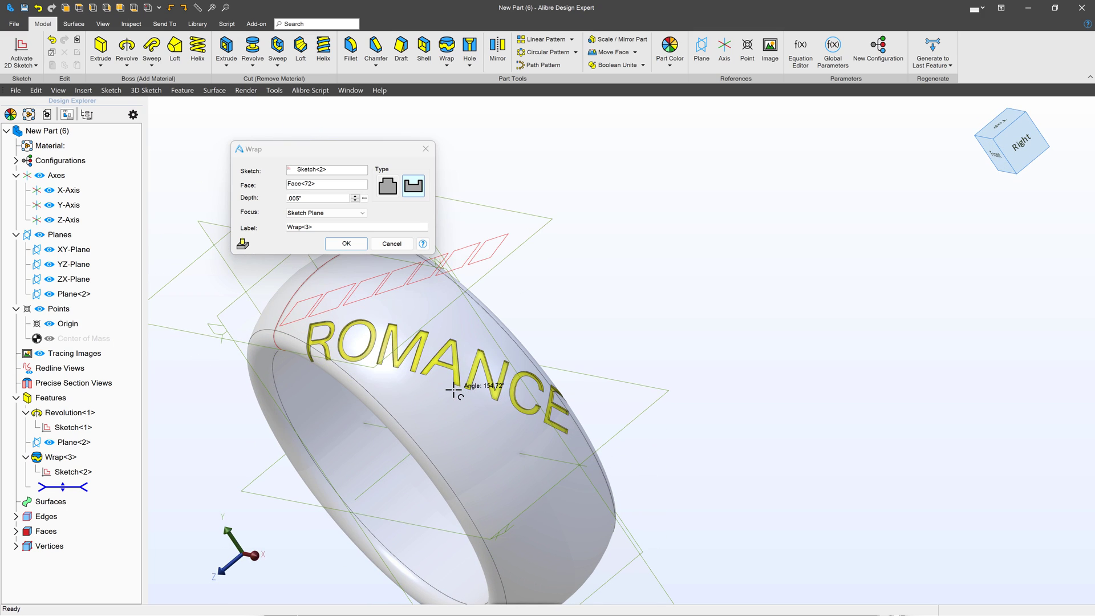